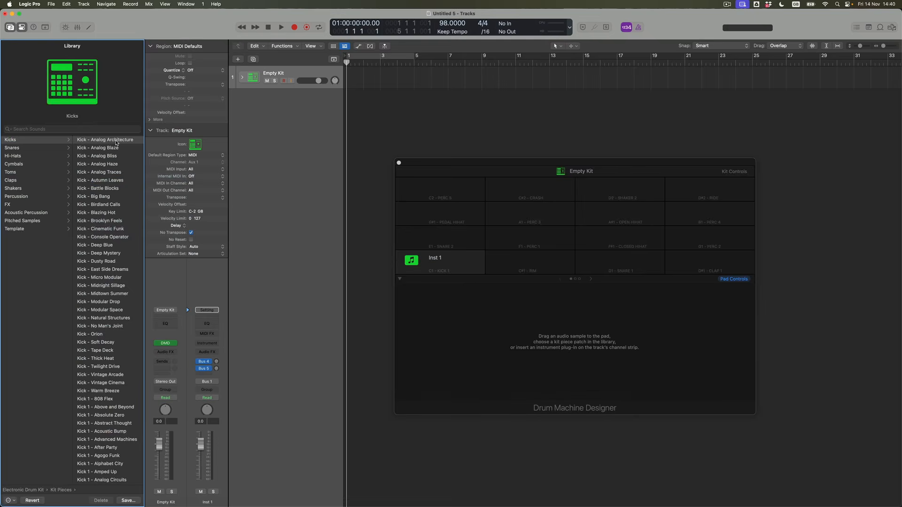
# Audition kick patches from Analog Architecture through Analog Traces and load Kick - Autumn Leaves on the C1 kick pad.
pyautogui.click(116, 141)
pyautogui.click(115, 149)
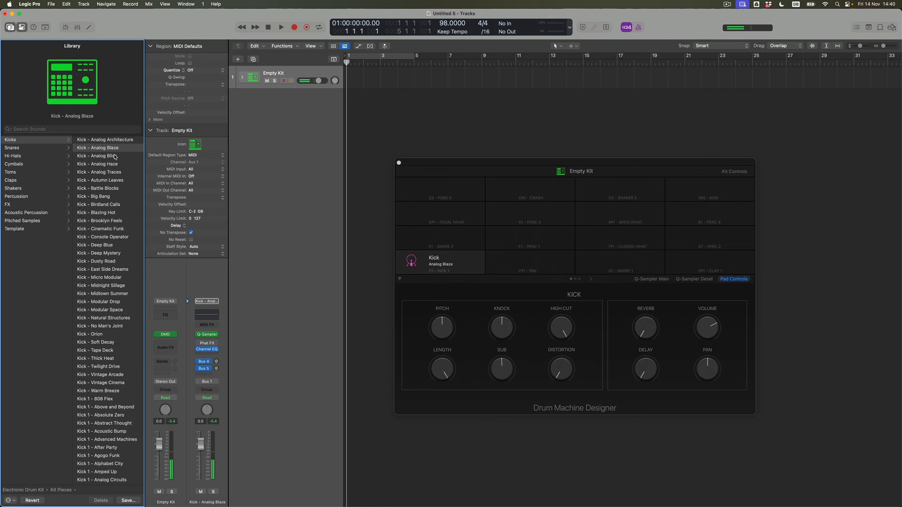
pyautogui.click(115, 157)
pyautogui.click(118, 167)
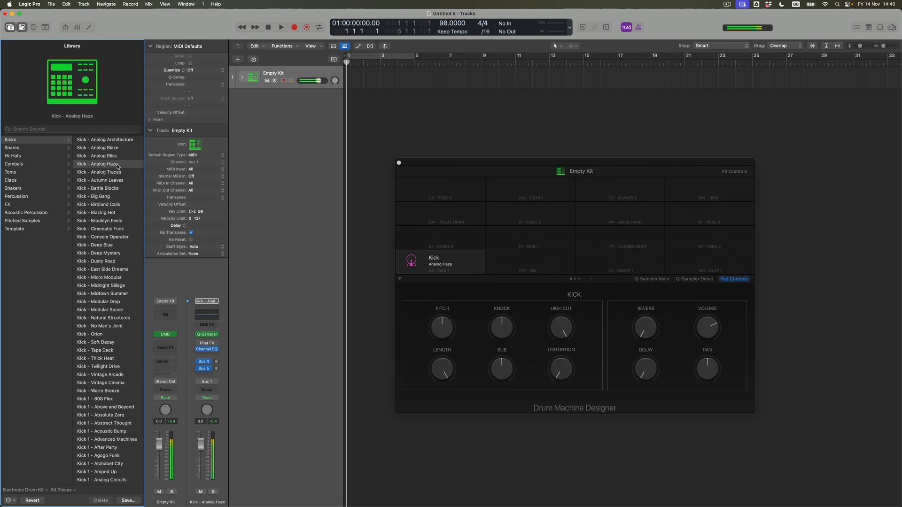
pyautogui.click(116, 174)
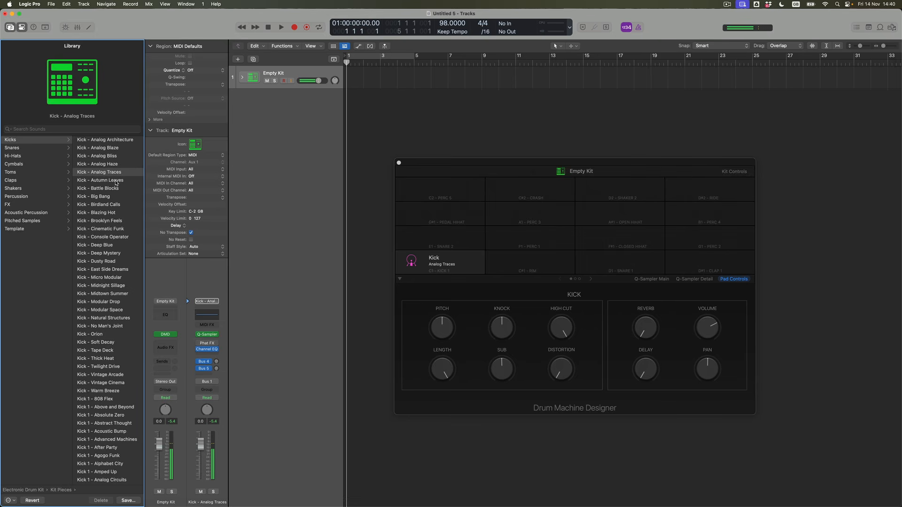
pyautogui.click(116, 182)
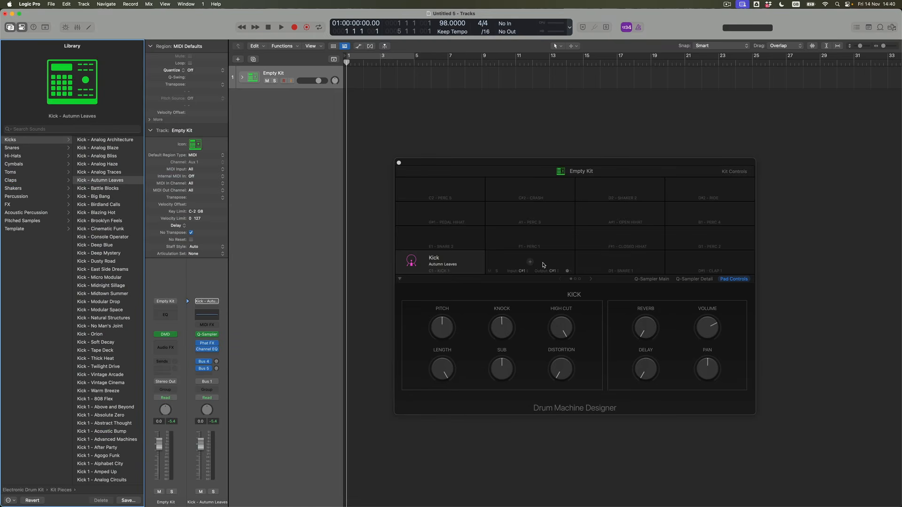
# Add an instrument to the empty C#1 rim pad, audition rim patches from 808 Flex onward, and load Rim - Big Bump.
pyautogui.click(543, 265)
pyautogui.click(533, 265)
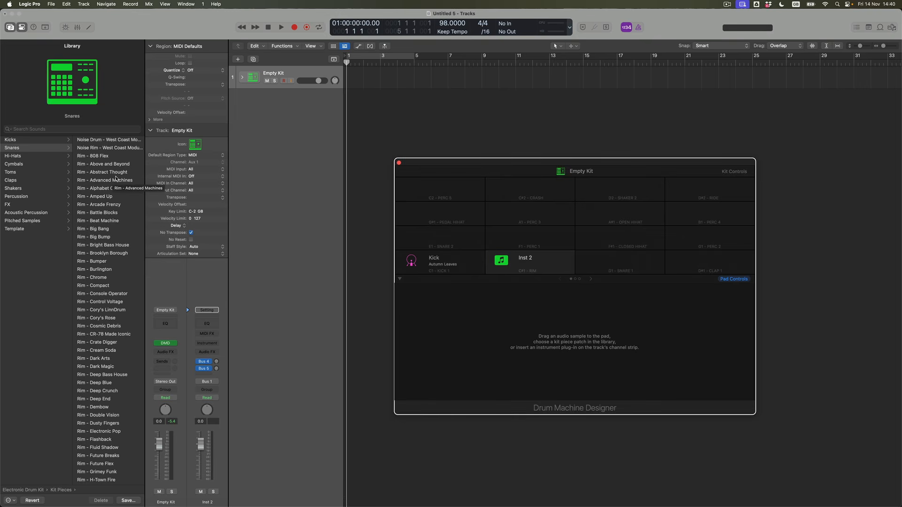
pyautogui.click(97, 157)
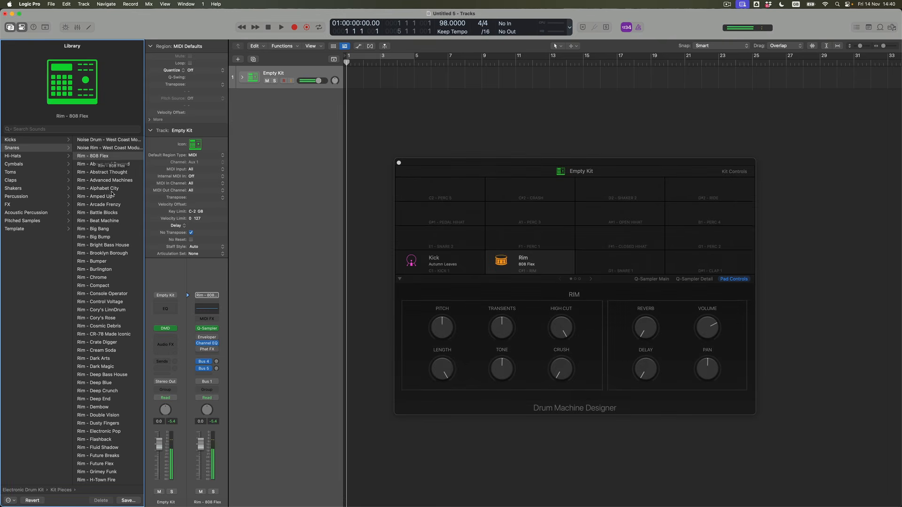
pyautogui.click(105, 166)
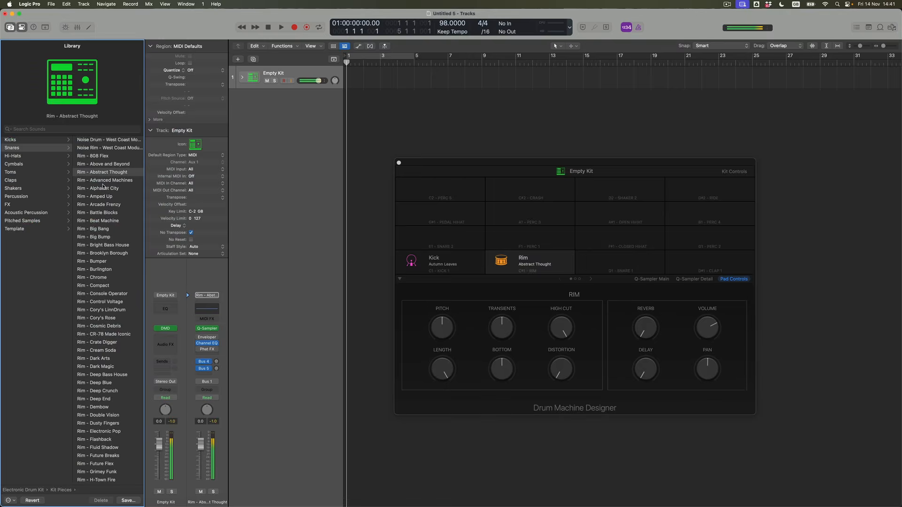
pyautogui.click(103, 184)
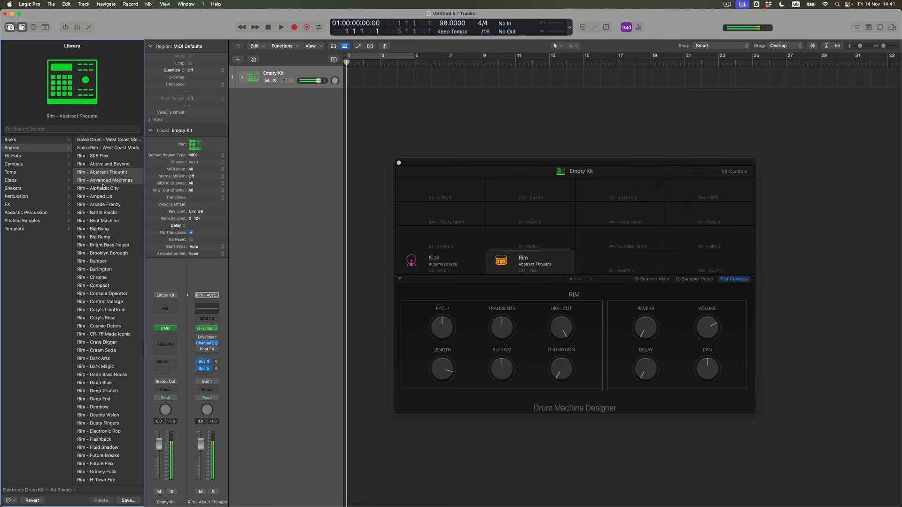
pyautogui.click(103, 187)
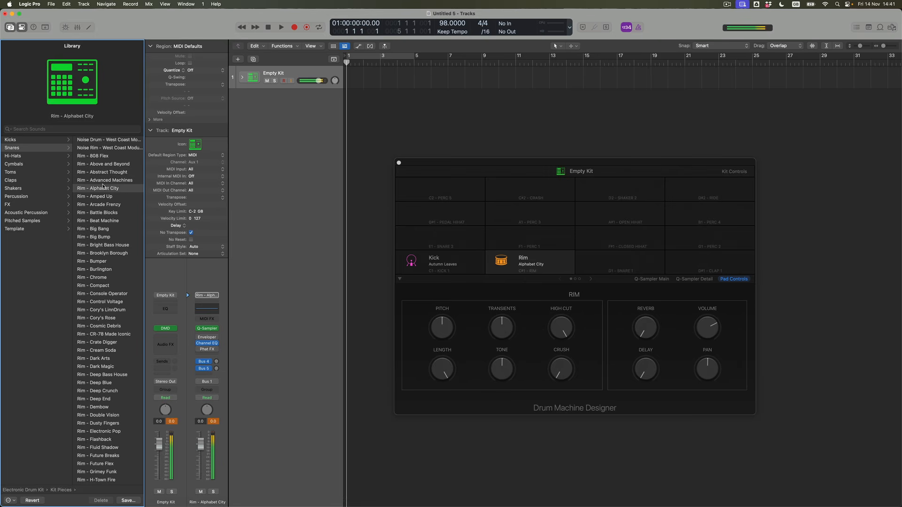
pyautogui.press('Down')
pyautogui.press('Down')
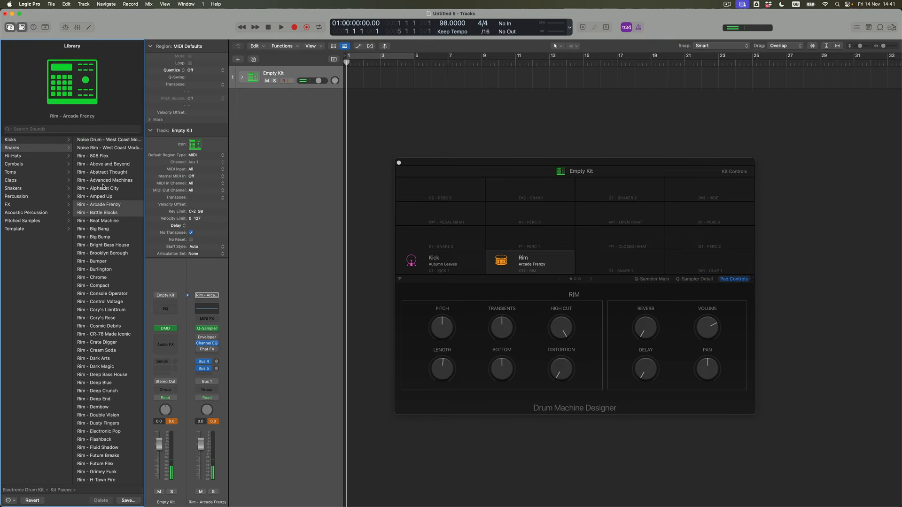
pyautogui.press('Down')
pyautogui.press('Down')
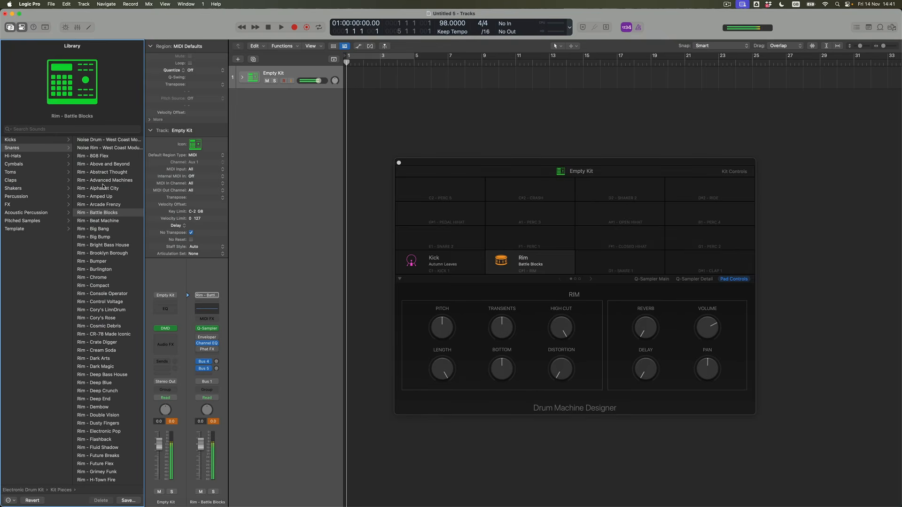
pyautogui.press('Down')
pyautogui.press('Down')
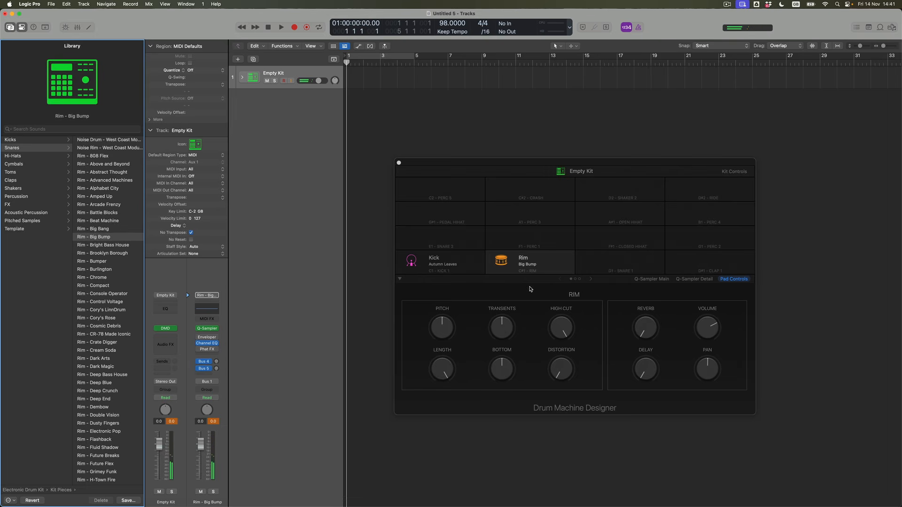
# Add an instrument to the empty D1 snare pad and load the Snare - Autumn Leaves patch on it.
pyautogui.moveTo(620, 264)
pyautogui.click(621, 264)
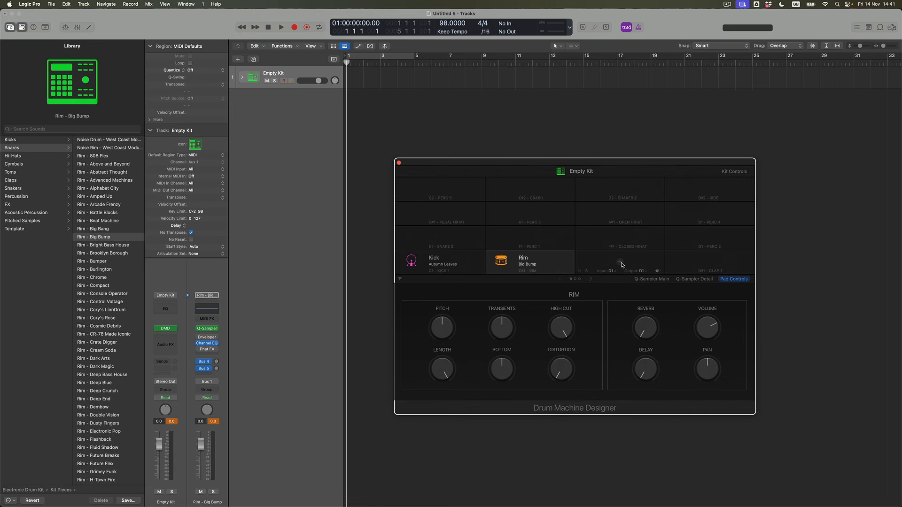
pyautogui.click(620, 264)
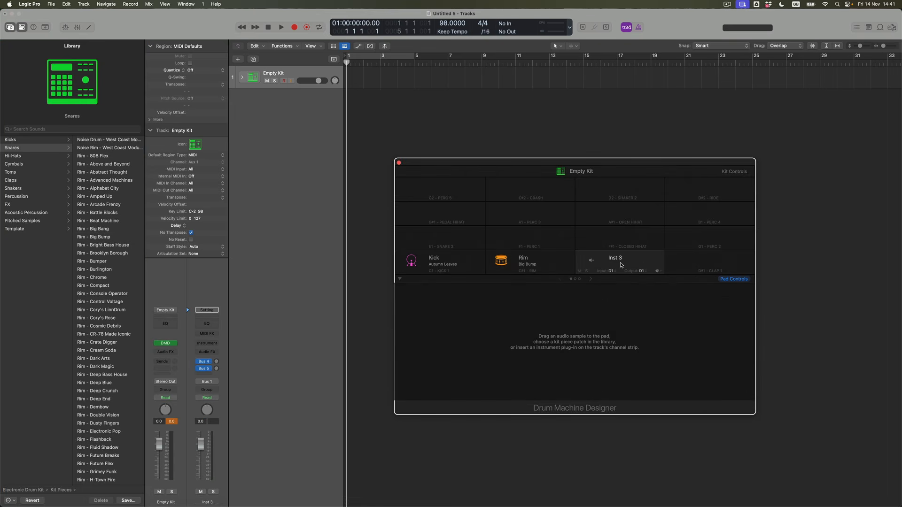
pyautogui.scroll(-6, 104, 330)
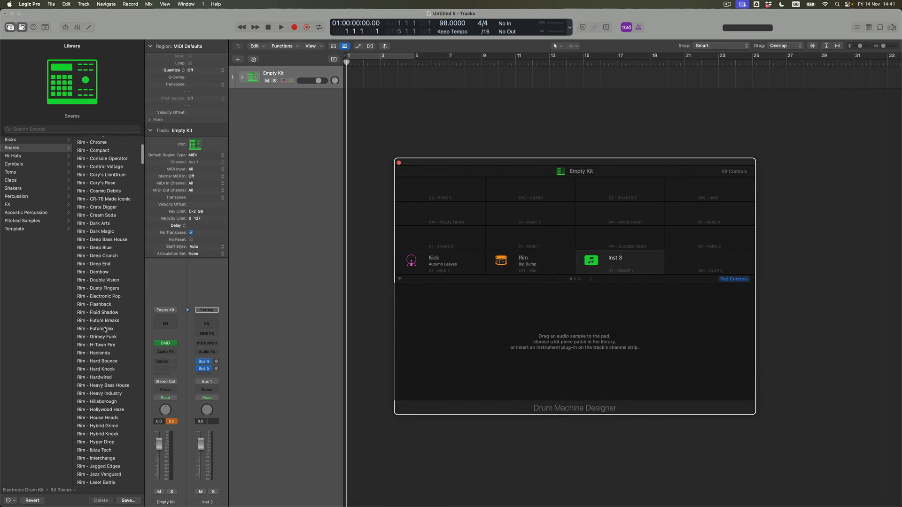
pyautogui.scroll(-15, 104, 329)
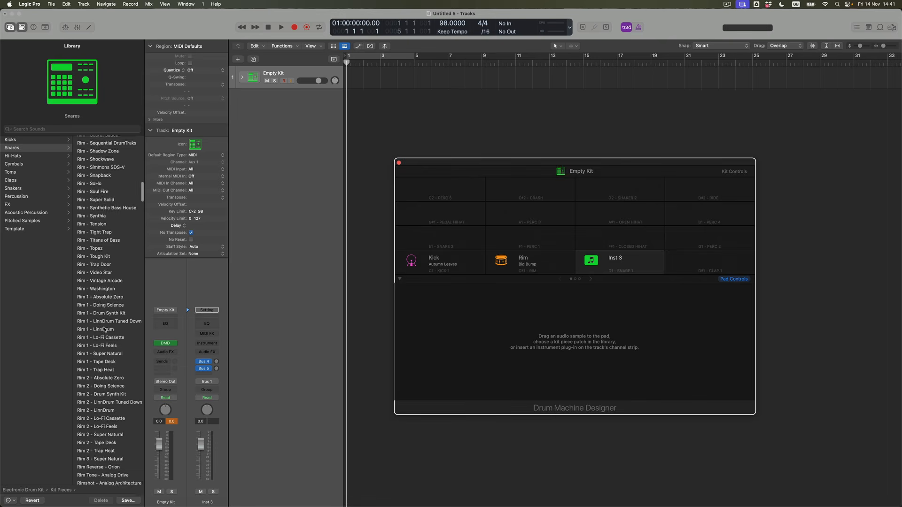
pyautogui.scroll(-14, 105, 329)
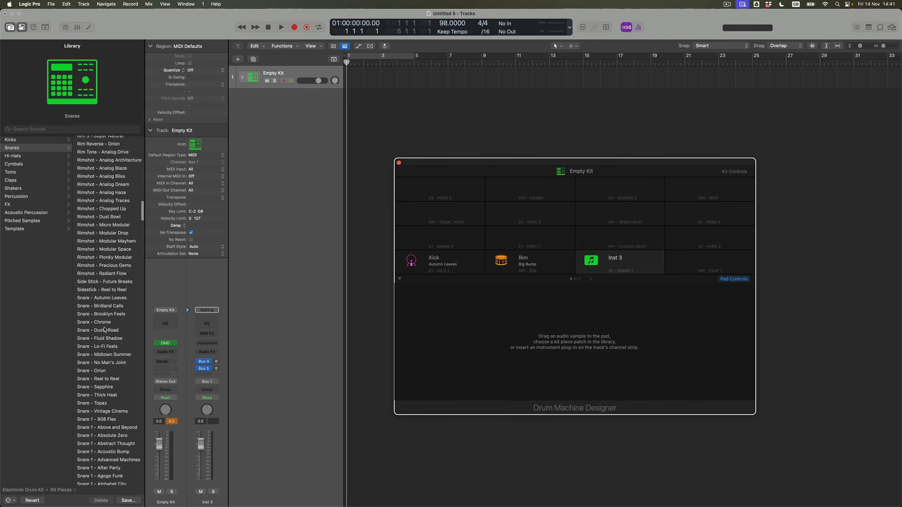
pyautogui.scroll(-1, 104, 330)
pyautogui.click(108, 280)
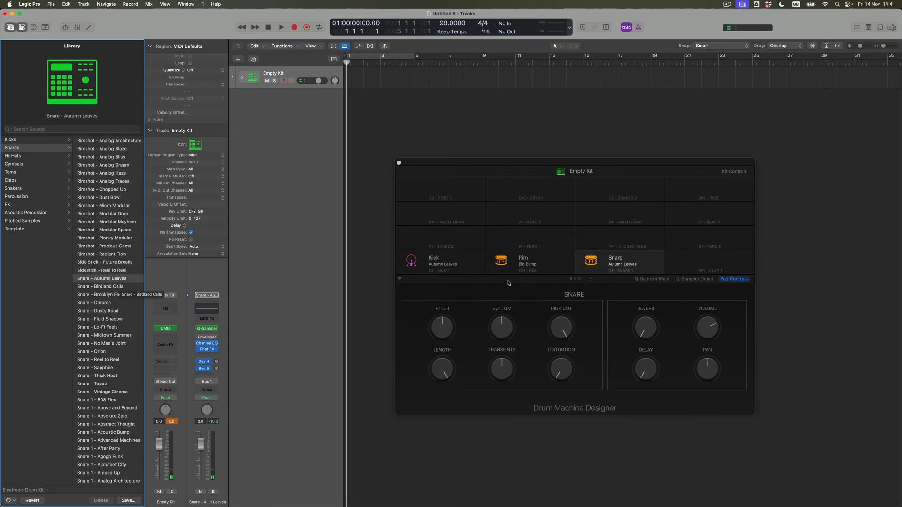
# Add an instrument to the D#1 clap pad, audition the Analog clap patches, and load Clap - Analog Haze.
pyautogui.click(723, 263)
pyautogui.click(710, 262)
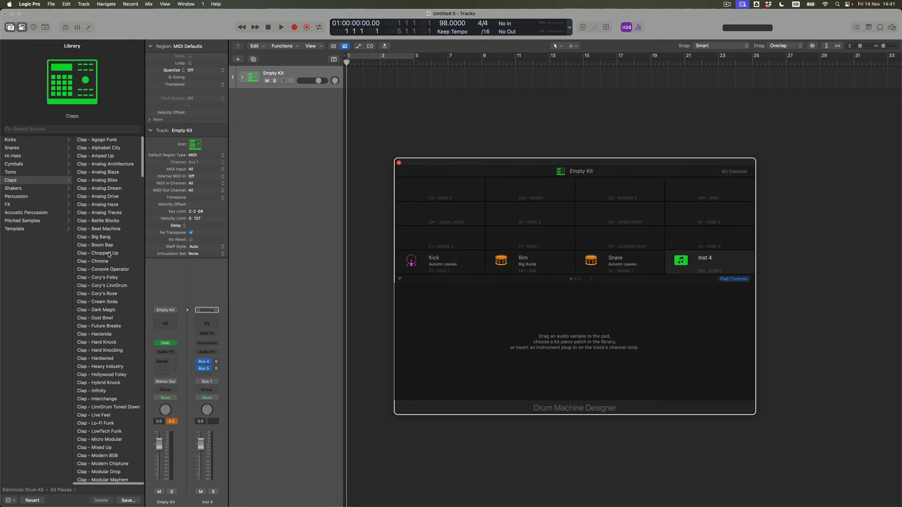
pyautogui.click(113, 181)
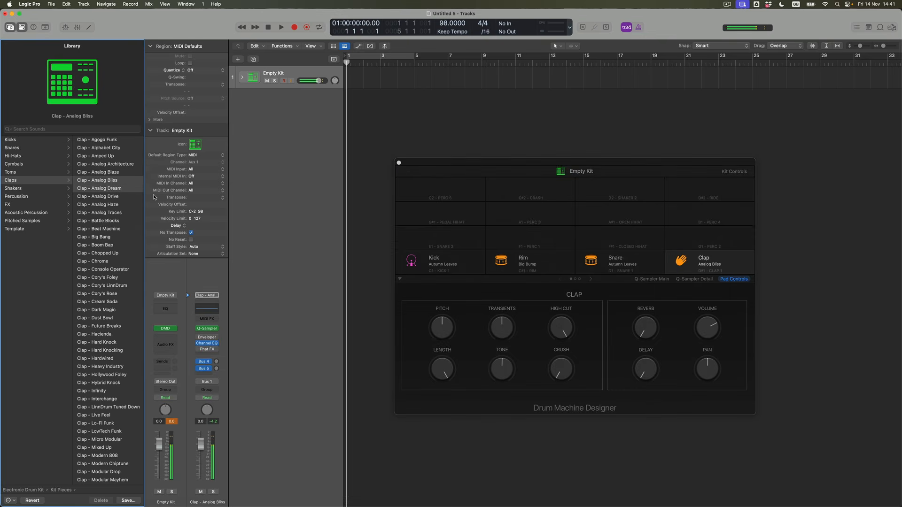
pyautogui.press('Down')
pyautogui.press('Down')
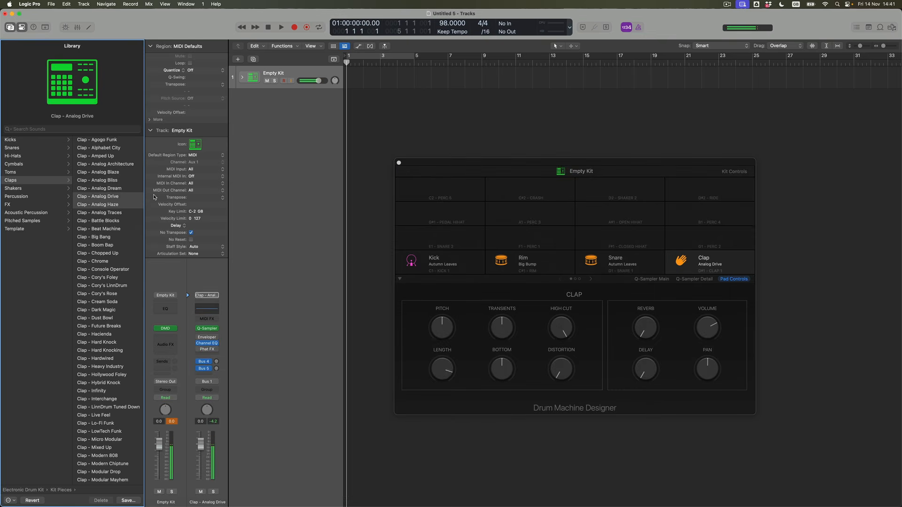
pyautogui.press('Down')
pyautogui.press('Down')
pyautogui.press('Down')
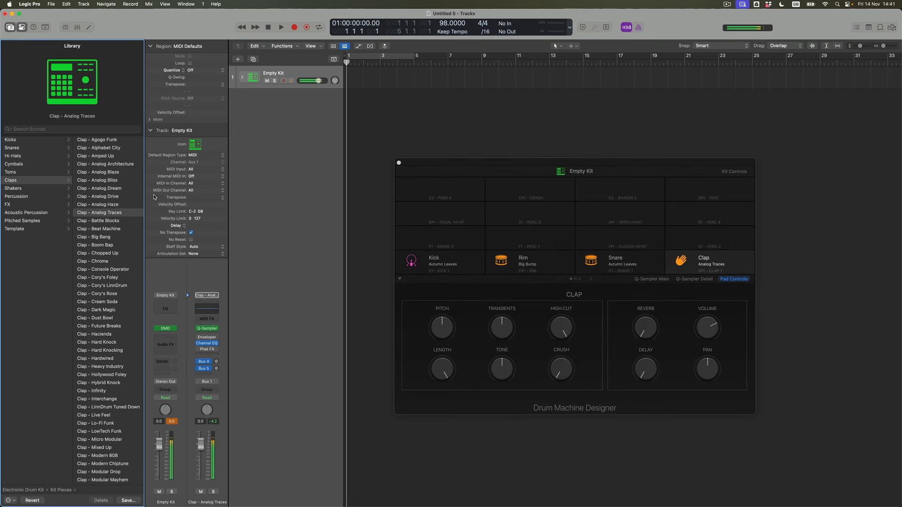
pyautogui.click(114, 206)
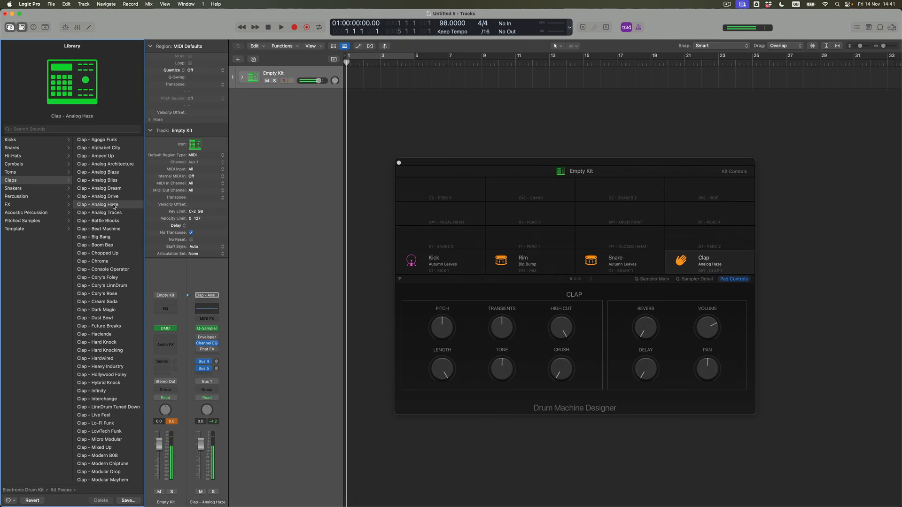
# Add an instrument to the empty E1 second snare pad and load the Snare - Birdland Calls patch on it.
pyautogui.click(454, 239)
pyautogui.click(441, 238)
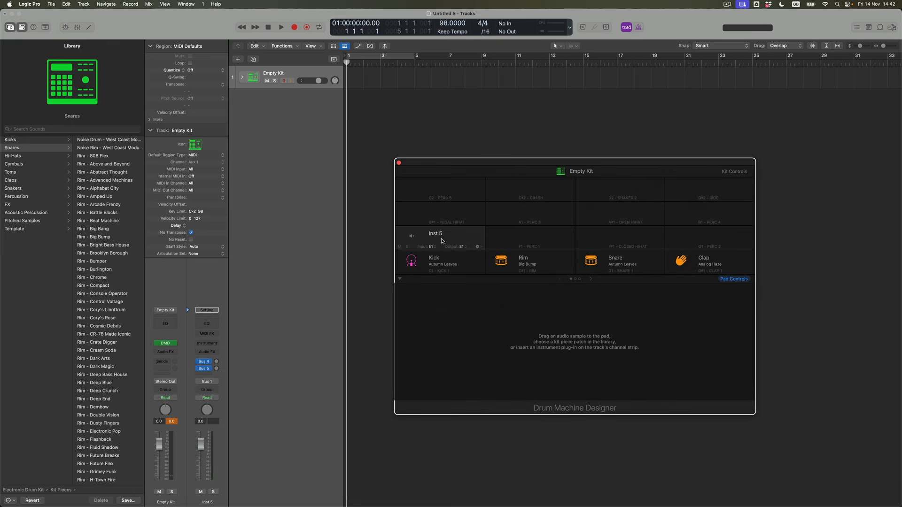
pyautogui.scroll(-15, 114, 341)
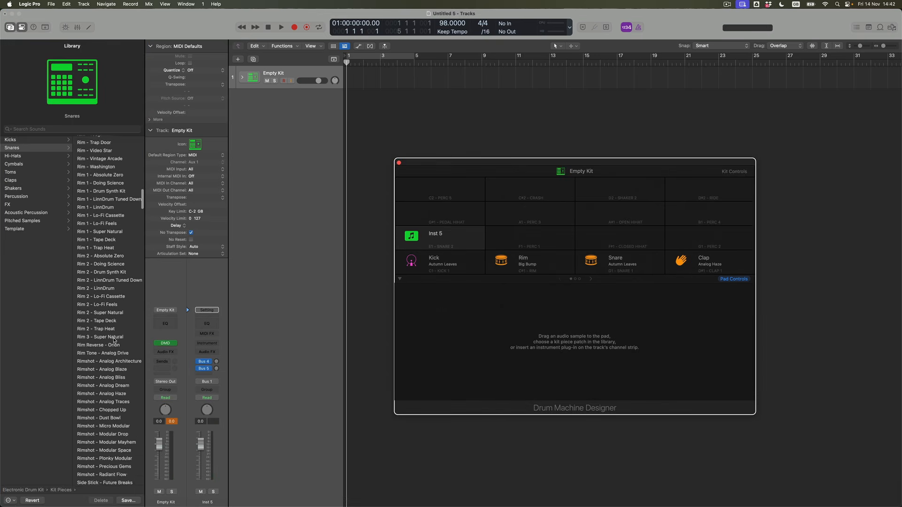
pyautogui.scroll(-15, 114, 340)
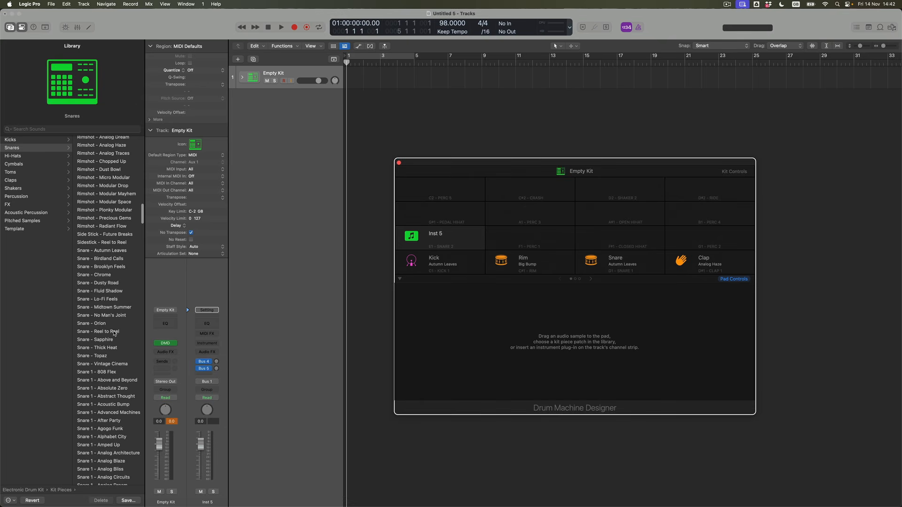
pyautogui.click(120, 259)
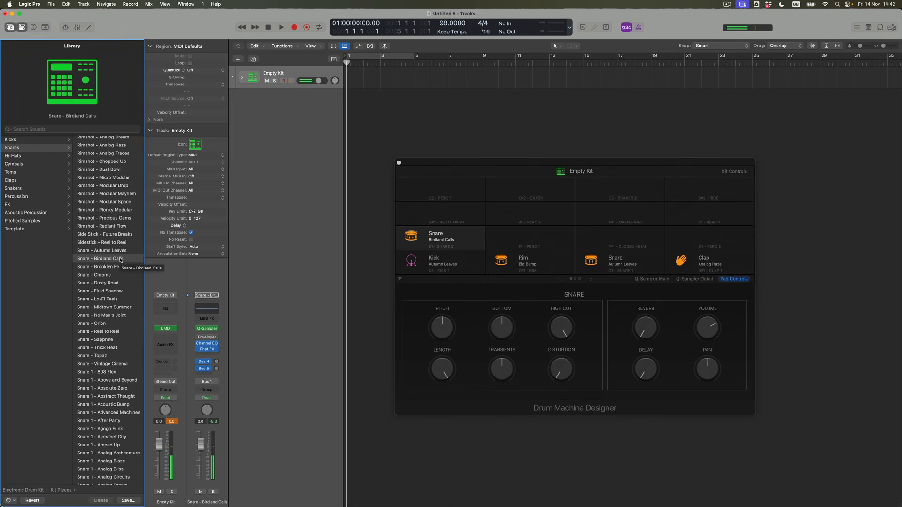
# Add an instrument to the F#1 closed hi-hat pad, audition hi-hats from Acoustic Bump onward, and load Hi-Hat - Midnight Sillage.
pyautogui.click(642, 238)
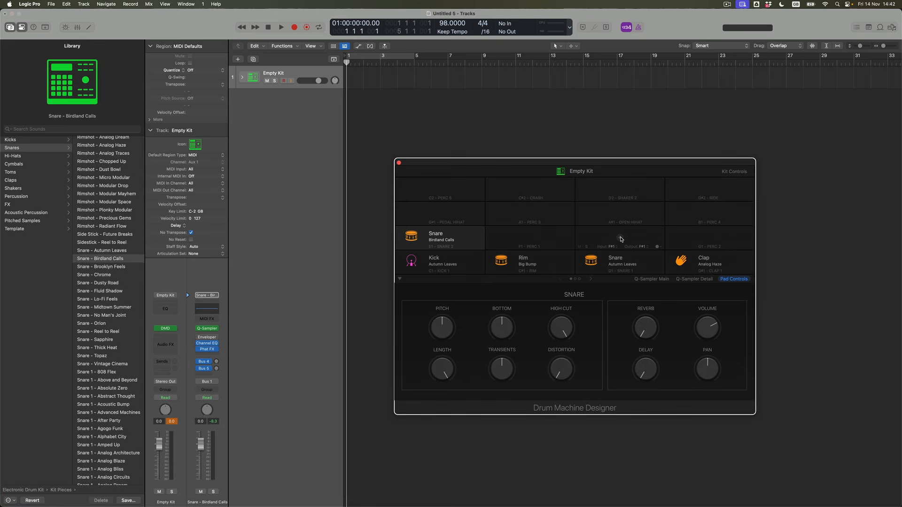
pyautogui.click(620, 240)
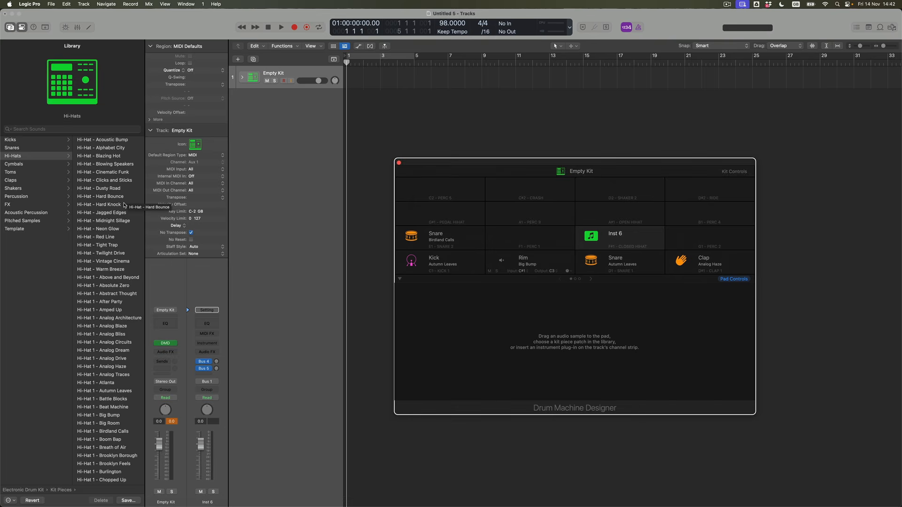
pyautogui.click(105, 141)
pyautogui.press('Down')
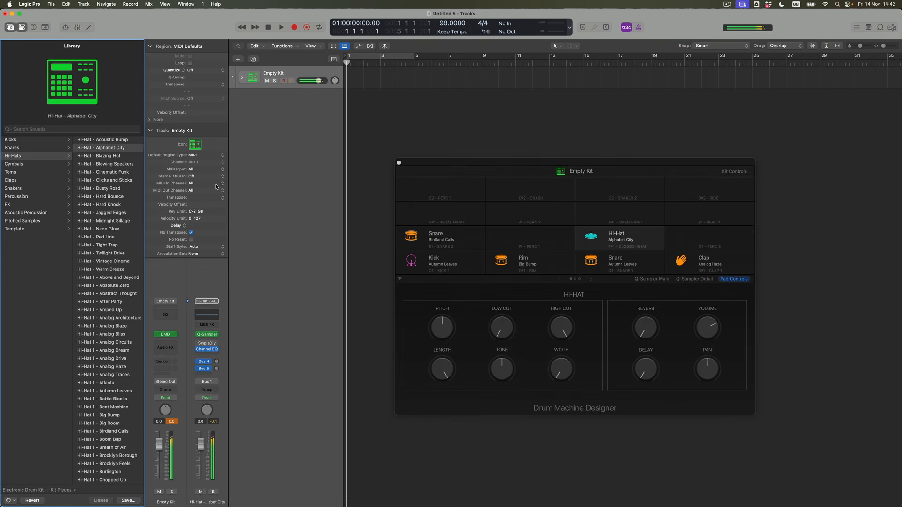
pyautogui.press('Down')
pyautogui.press('Down')
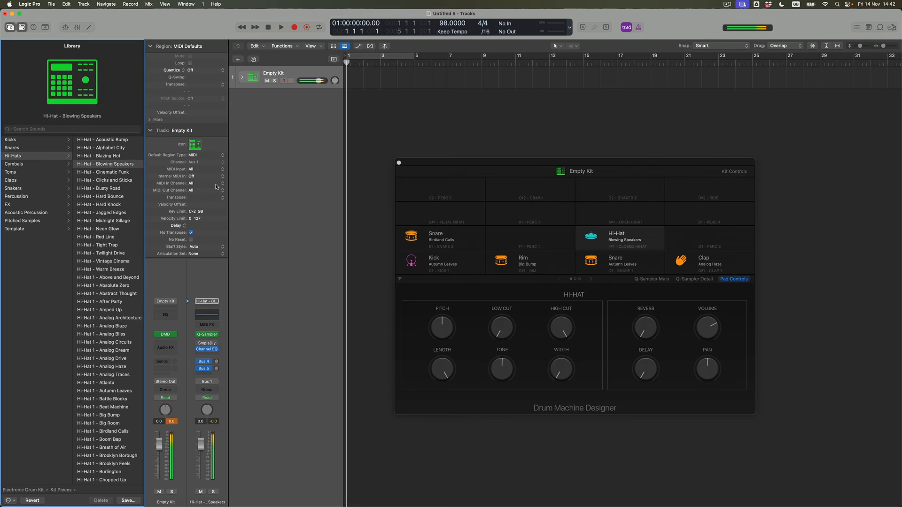
pyautogui.press('Down')
pyautogui.press('Down')
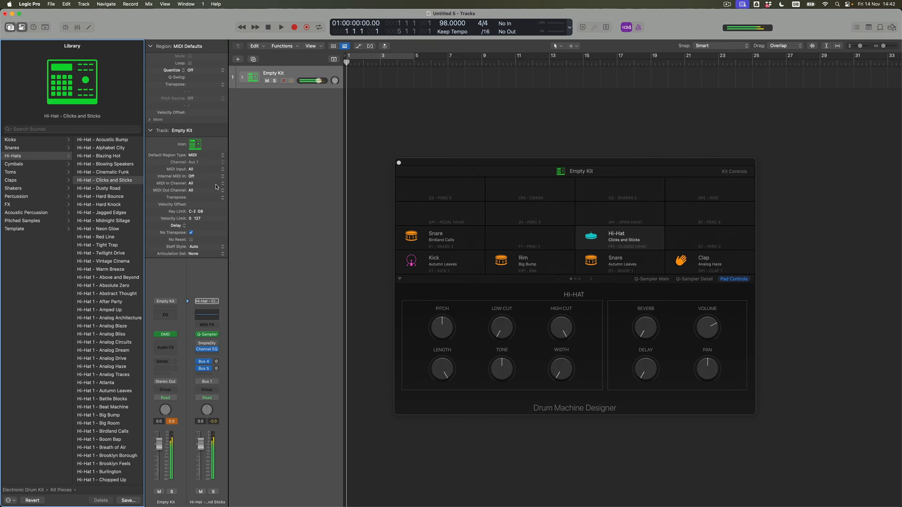
pyautogui.press('Down')
pyautogui.press('Down')
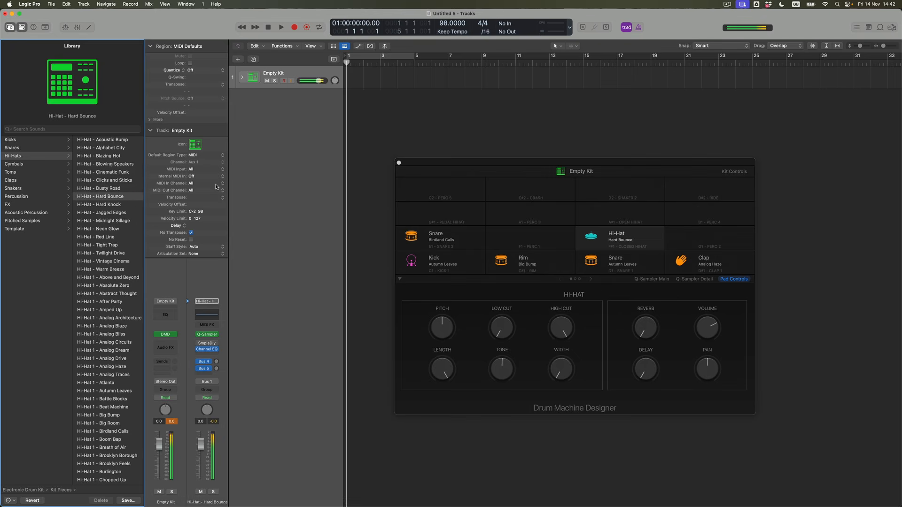
pyautogui.press('Down')
pyautogui.press('Down')
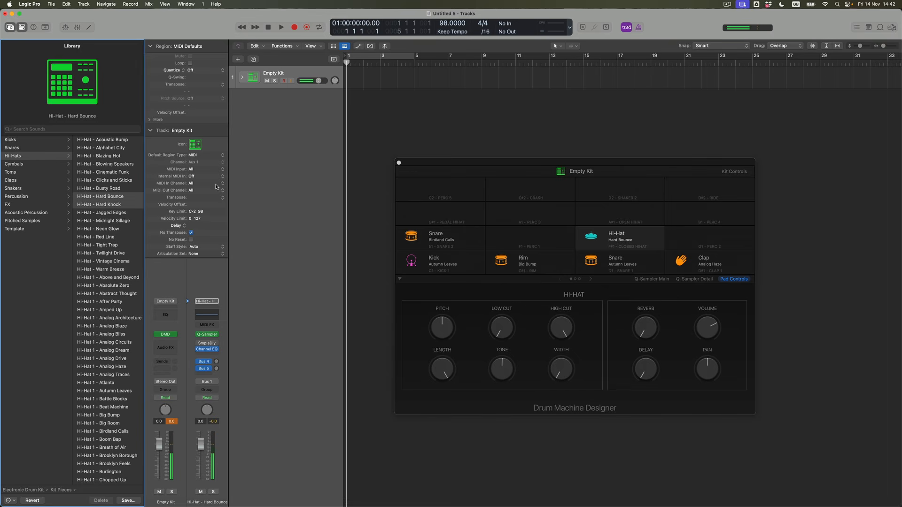
pyautogui.press('Down')
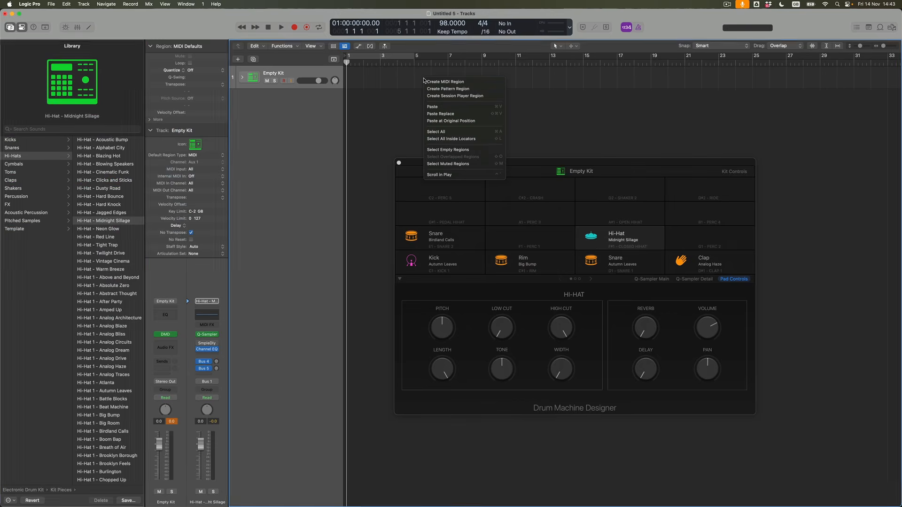
# Create a pattern region at bar 5 on the Empty Kit track, set the cycle range to it, and move the Drum Machine Designer window aside.
pyautogui.click(444, 89)
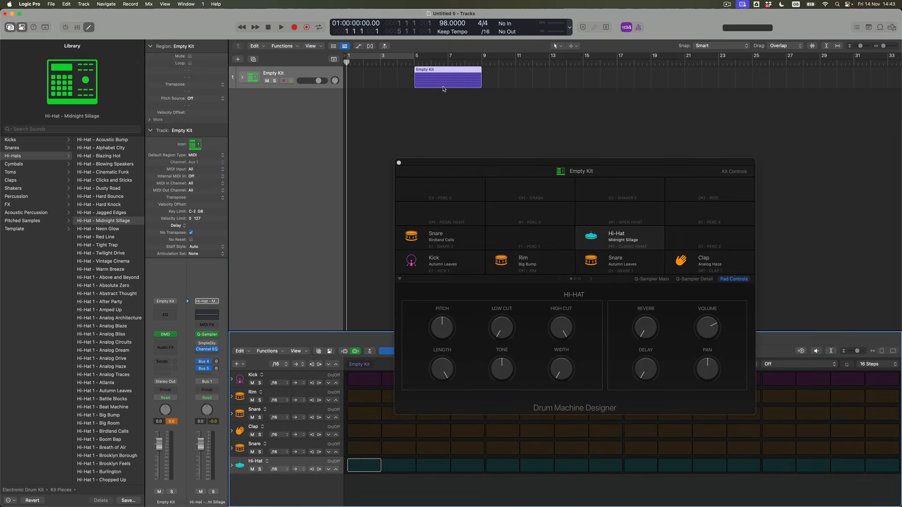
pyautogui.moveTo(442, 77); pyautogui.dragTo(421, 58)
pyautogui.moveTo(513, 163); pyautogui.dragTo(634, 67)
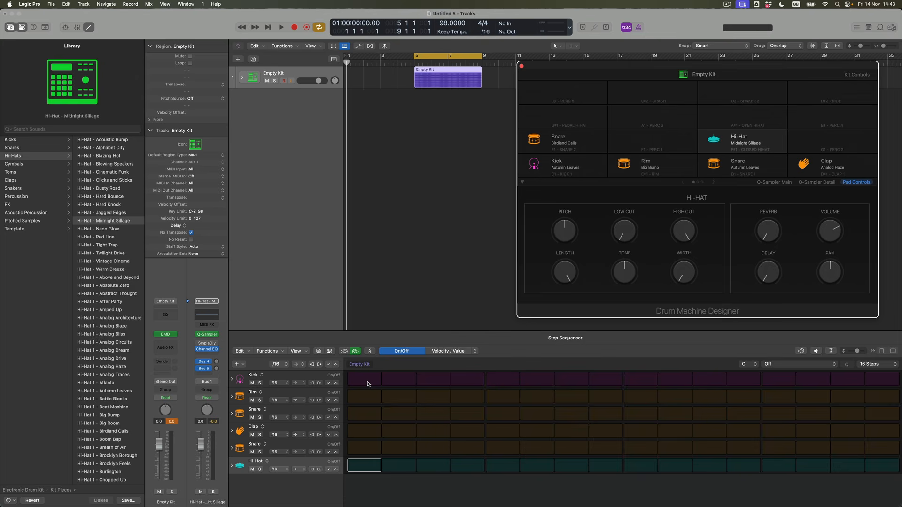
# Program the kick row of the pattern with hits on steps 1, 4, 9, 12 and 15.
pyautogui.click(368, 383)
pyautogui.click(468, 381)
pyautogui.click(507, 382)
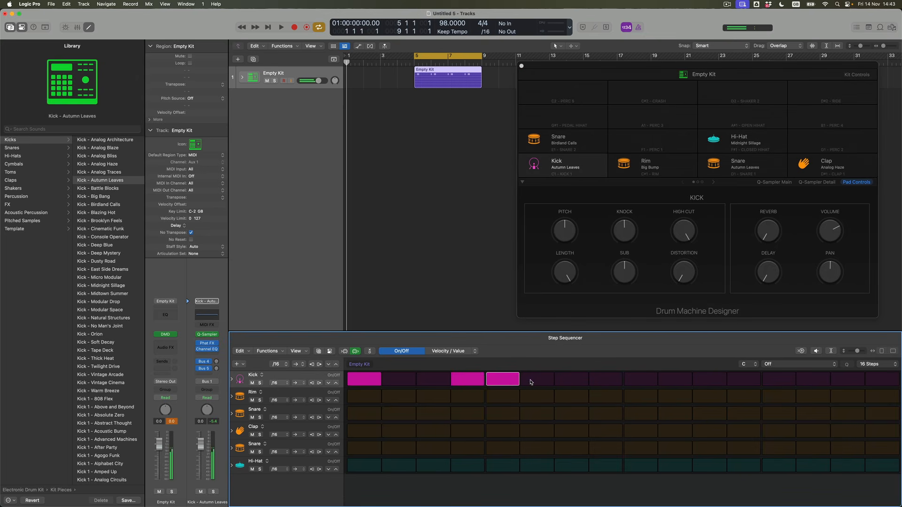
pyautogui.click(645, 381)
pyautogui.click(744, 380)
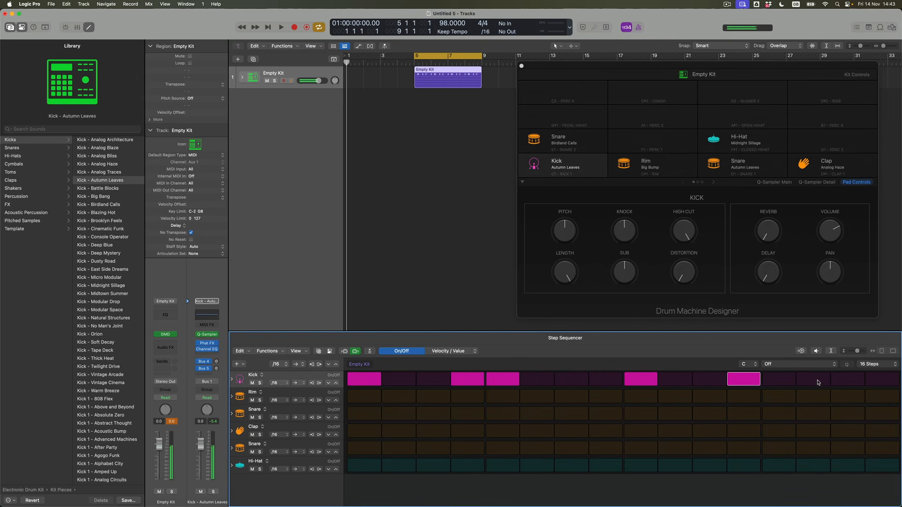
pyautogui.click(848, 379)
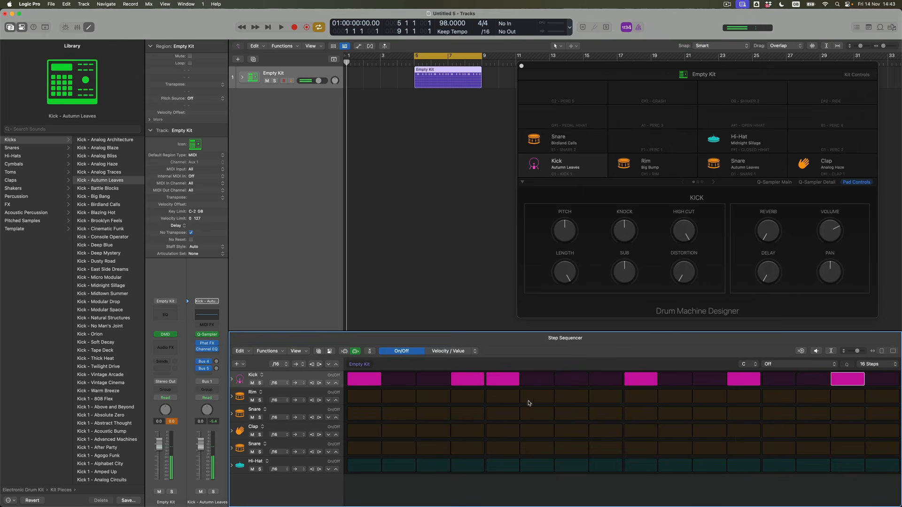
pyautogui.click(509, 381)
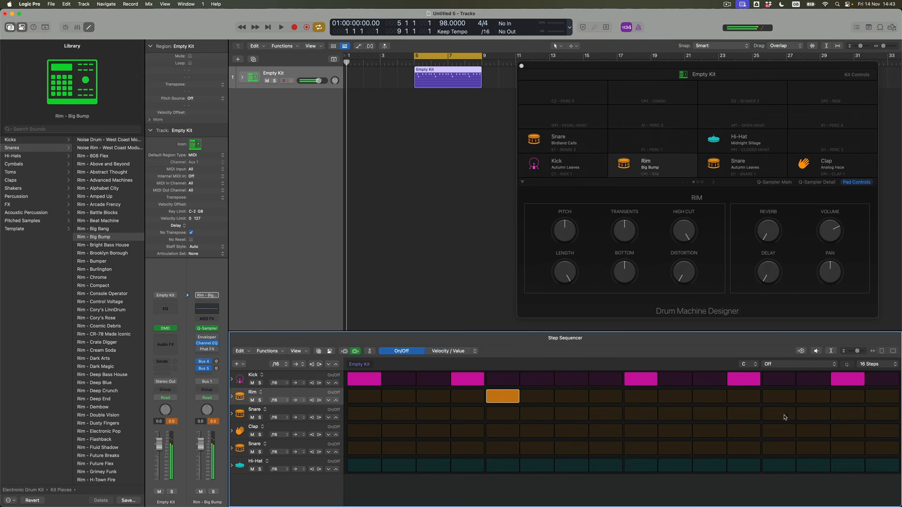
# Program the rim and Autumn Leaves snare on steps 5 and 13, the clap on step 13, and the Birdland Calls snare on step 12.
pyautogui.click(778, 401)
pyautogui.click(505, 415)
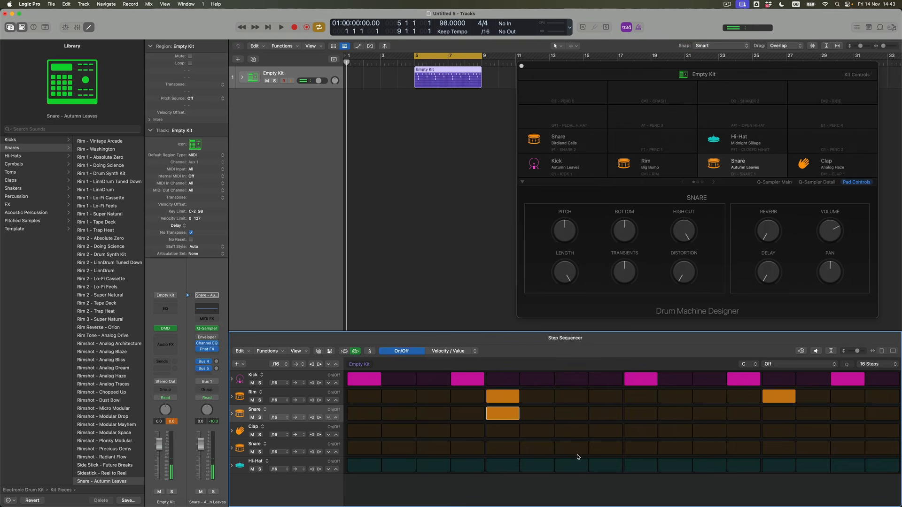
pyautogui.click(778, 450)
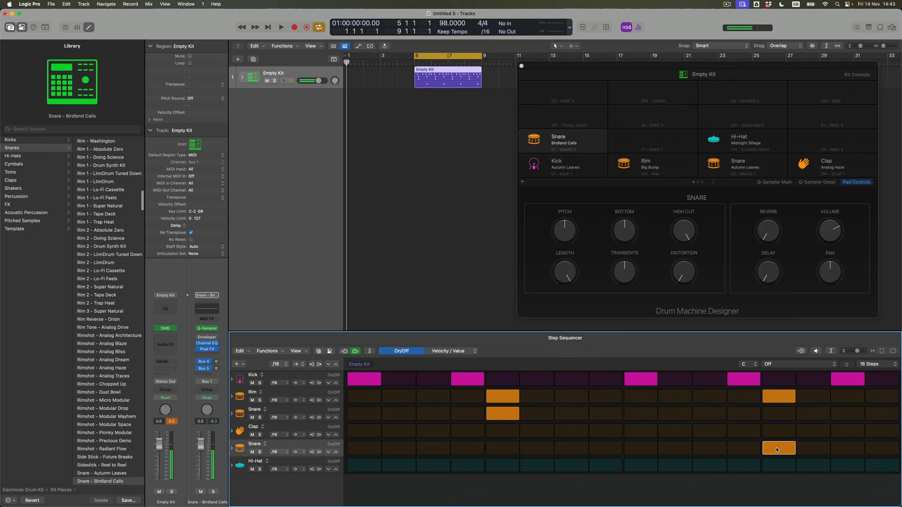
pyautogui.click(744, 450)
pyautogui.click(781, 414)
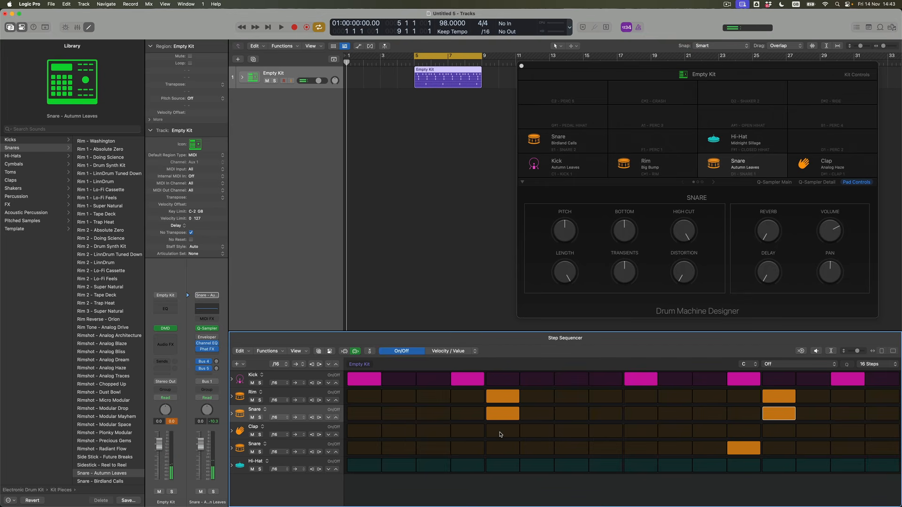
pyautogui.click(778, 431)
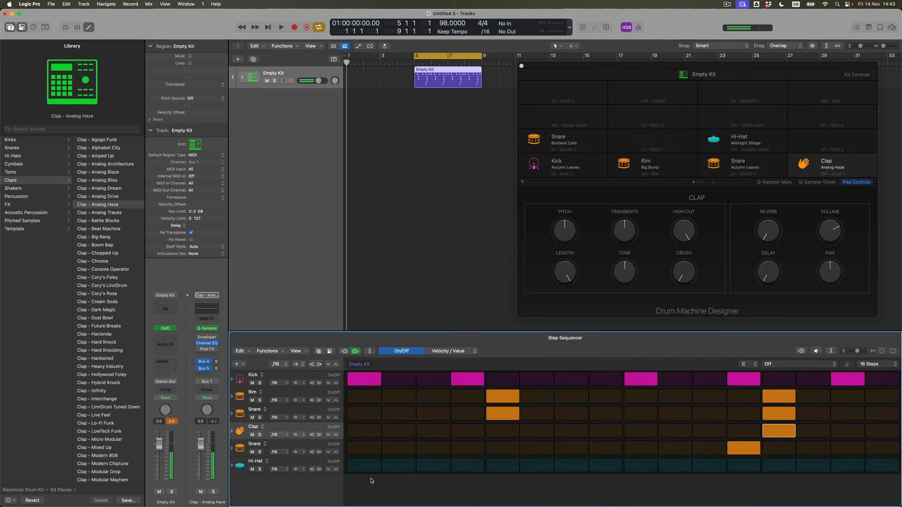
# Program the hi-hat row with hits on every odd-numbered step from 1 to 15.
pyautogui.click(364, 465)
pyautogui.click(432, 465)
pyautogui.click(502, 466)
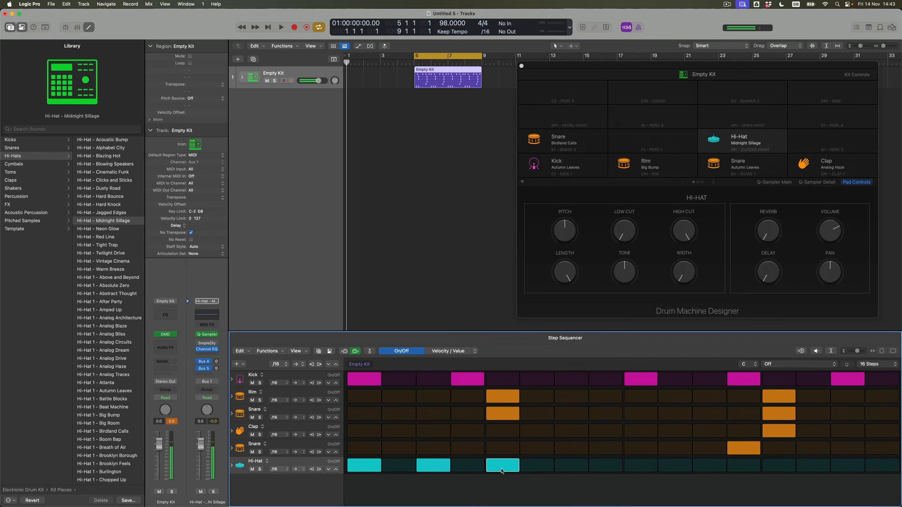
pyautogui.click(567, 467)
pyautogui.click(639, 468)
pyautogui.click(703, 467)
pyautogui.click(780, 467)
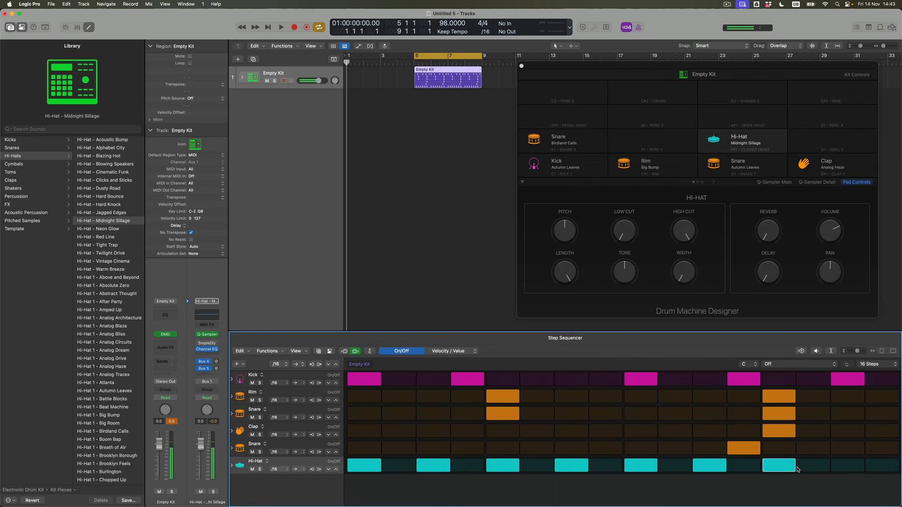
pyautogui.click(853, 466)
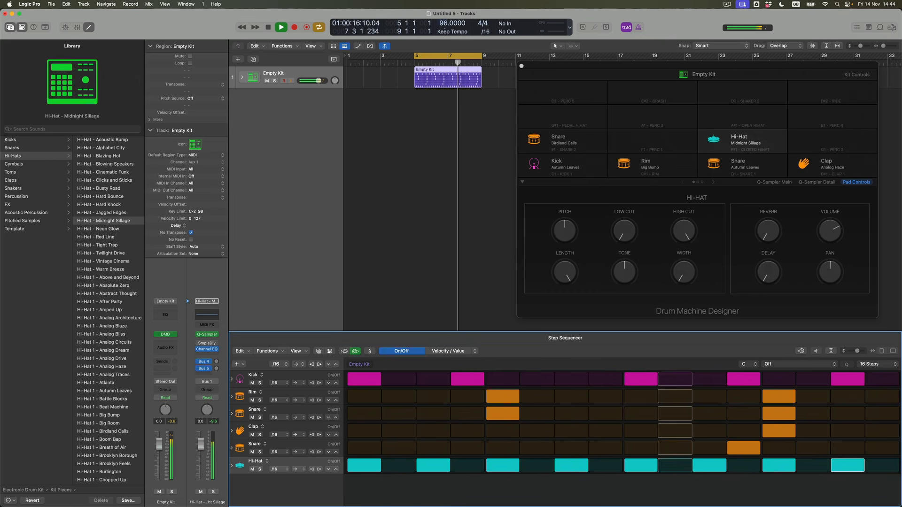
# Set the project tempo to 92 while the pattern loops, and stop playback.
pyautogui.moveTo(446, 24); pyautogui.dragTo(445, 34)
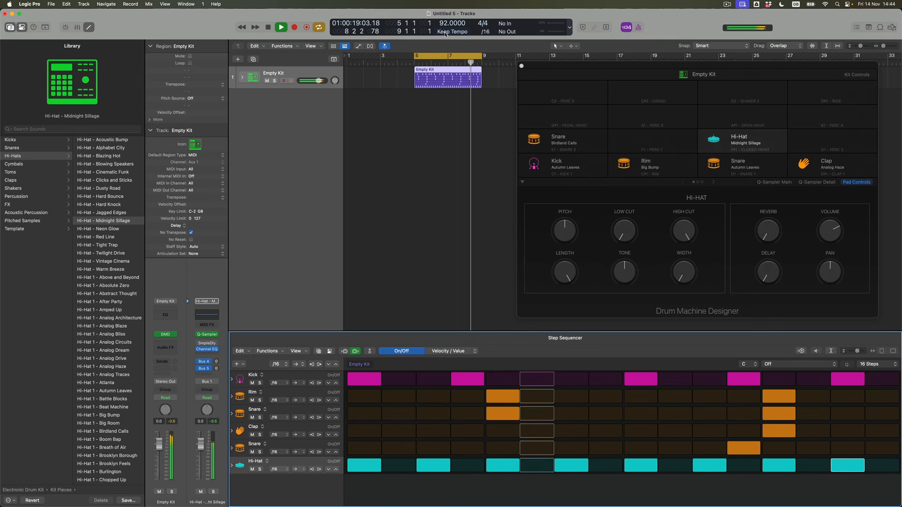
pyautogui.press('space')
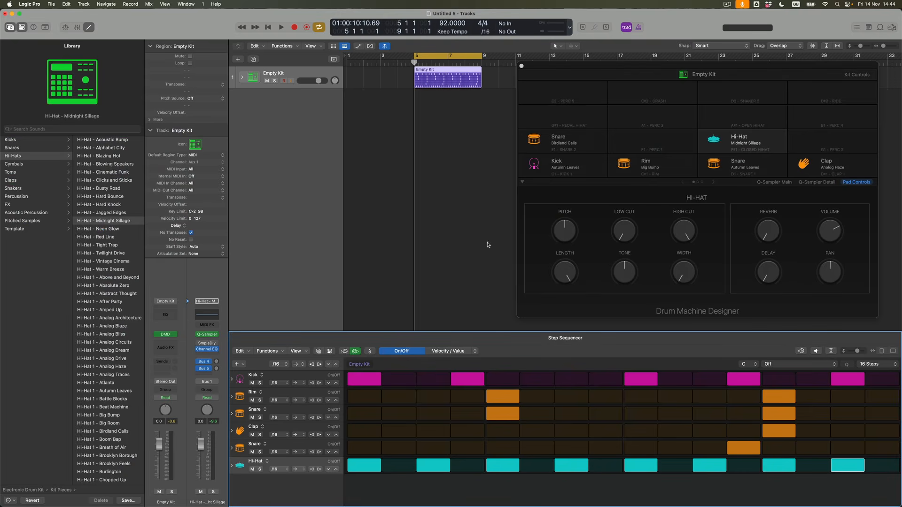
# Lower the hi-hat velocities to 54 on step 3, 57 on step 7 and 52 on step 11, and more mildly on steps 5, 9, 13 and 15.
pyautogui.click(448, 352)
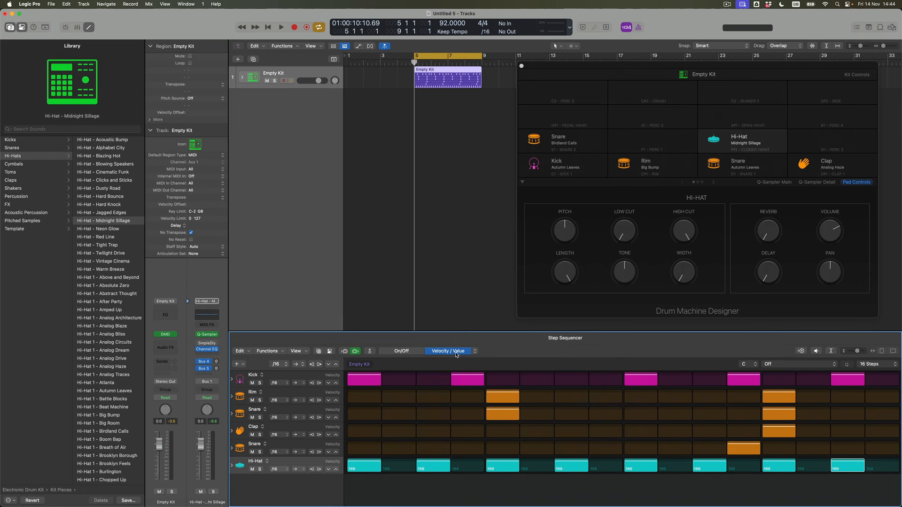
pyautogui.moveTo(431, 468); pyautogui.dragTo(433, 466)
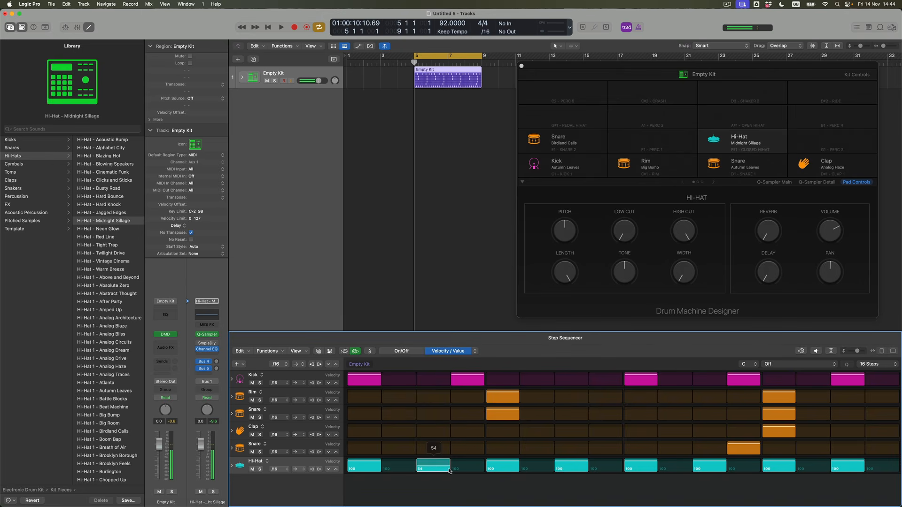
pyautogui.moveTo(501, 465); pyautogui.dragTo(501, 468)
pyautogui.moveTo(563, 464); pyautogui.dragTo(563, 466)
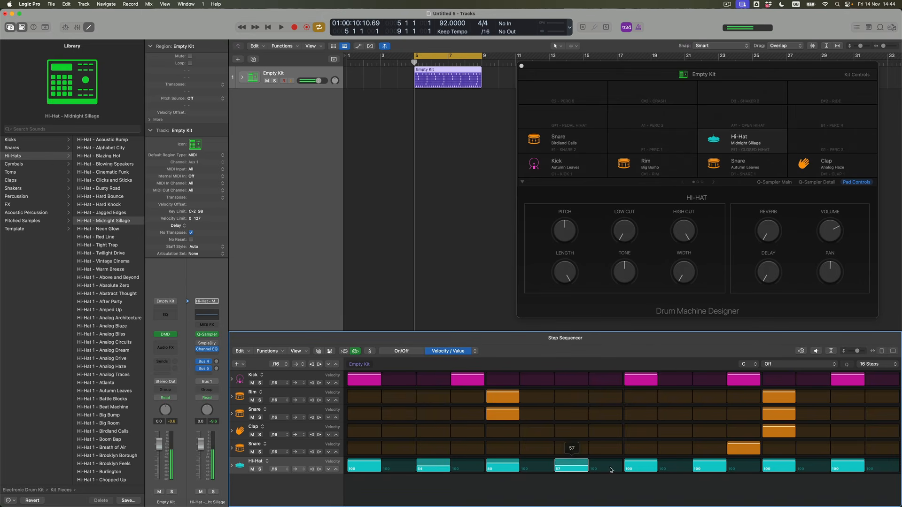
pyautogui.moveTo(656, 464); pyautogui.dragTo(705, 469)
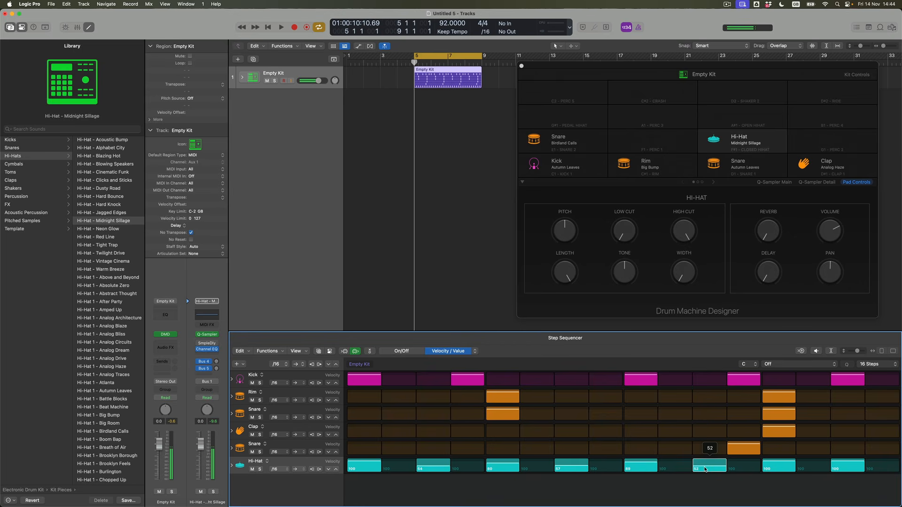
pyautogui.moveTo(779, 465); pyautogui.dragTo(779, 469)
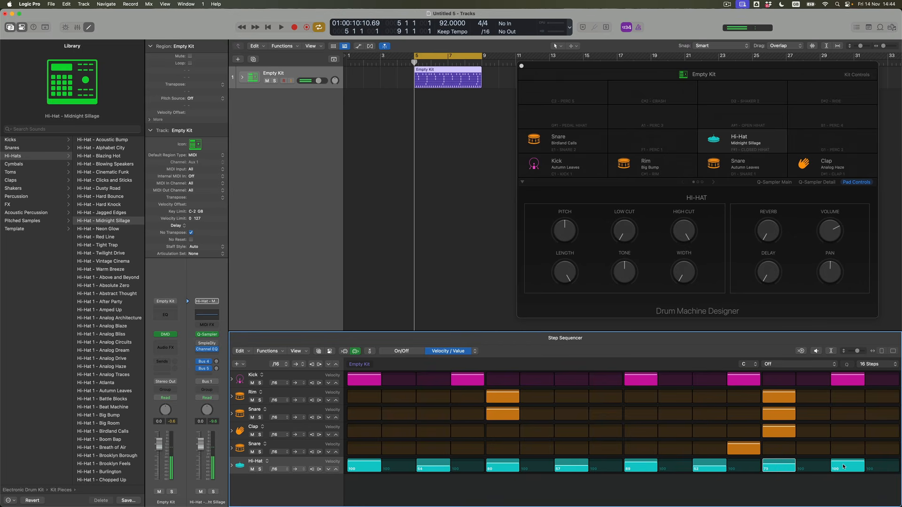
pyautogui.moveTo(844, 466); pyautogui.dragTo(844, 470)
# Enlarge the Step Sequencer and its row height, and close the Drum Machine Designer window.
pyautogui.moveTo(507, 331); pyautogui.dragTo(484, 190)
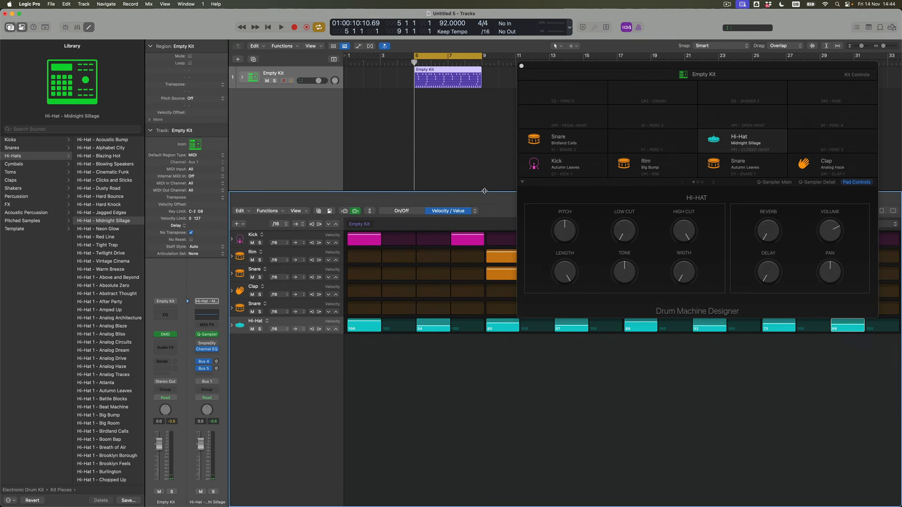
pyautogui.press('super+Up')
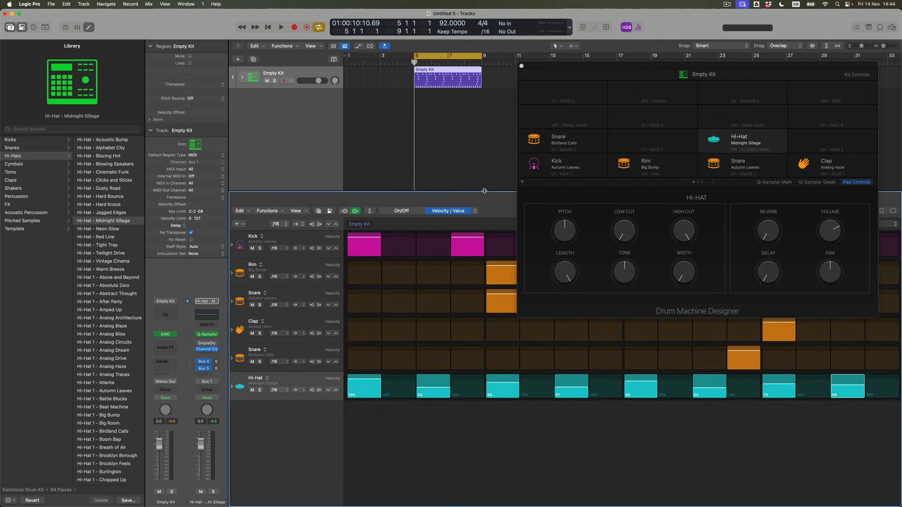
pyautogui.press('super+Down')
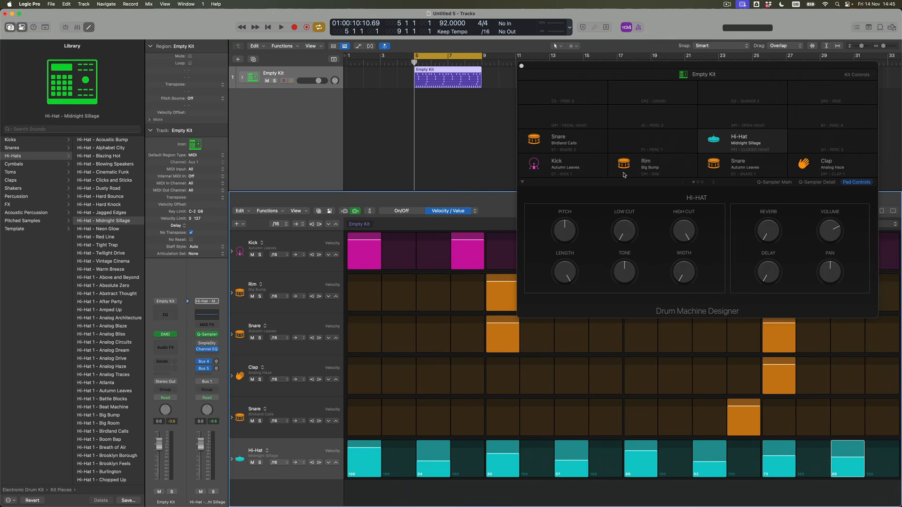
pyautogui.click(521, 66)
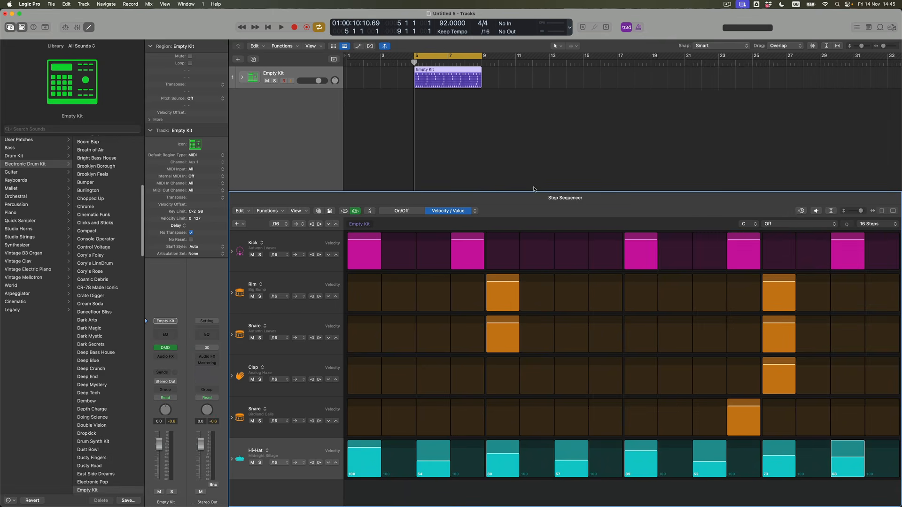
# Slightly lower the Autumn Leaves snare's velocity on step 13, and set kick velocities to 73, 95, 80 and 89 on steps 4, 9, 12 and 15.
pyautogui.click(504, 324)
pyautogui.moveTo(765, 328); pyautogui.dragTo(766, 335)
pyautogui.moveTo(472, 249); pyautogui.dragTo(471, 262)
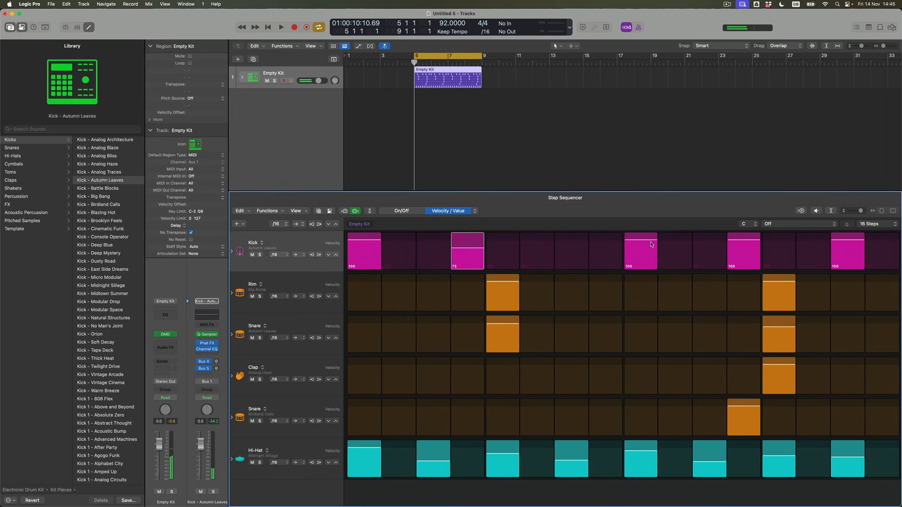
pyautogui.moveTo(647, 241); pyautogui.dragTo(648, 243)
pyautogui.moveTo(738, 246); pyautogui.dragTo(742, 250)
pyautogui.moveTo(844, 240); pyautogui.dragTo(844, 244)
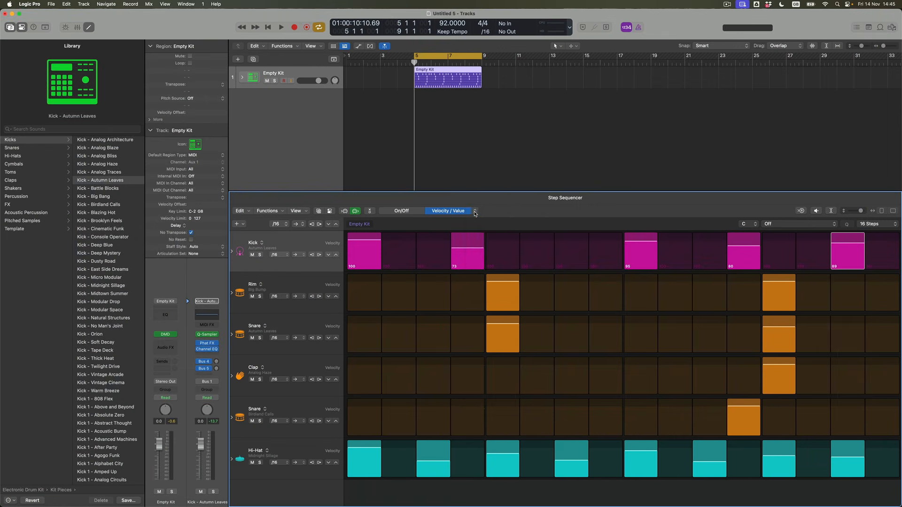
# Switch the step editing mode to Offset and offset the hi-hat by 17% on step 3, slightly early on step 5, and about 12% on step 7.
pyautogui.click(474, 213)
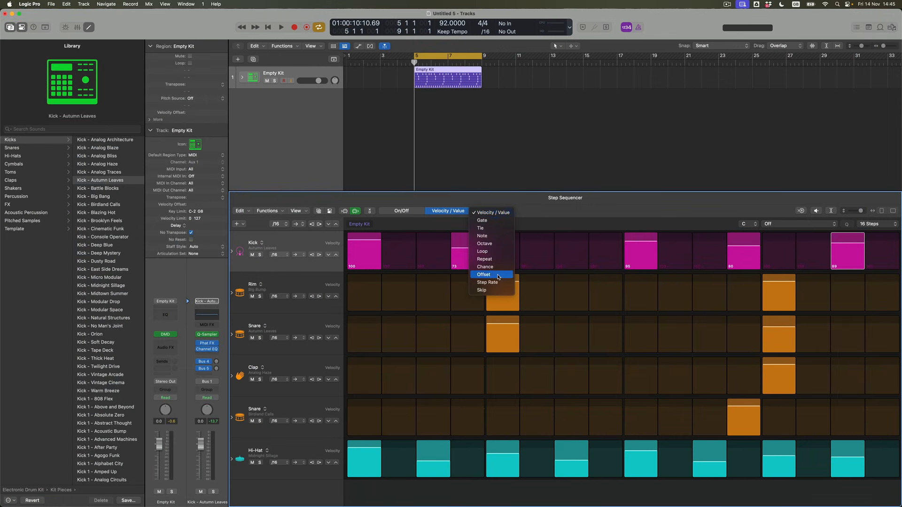
pyautogui.click(498, 275)
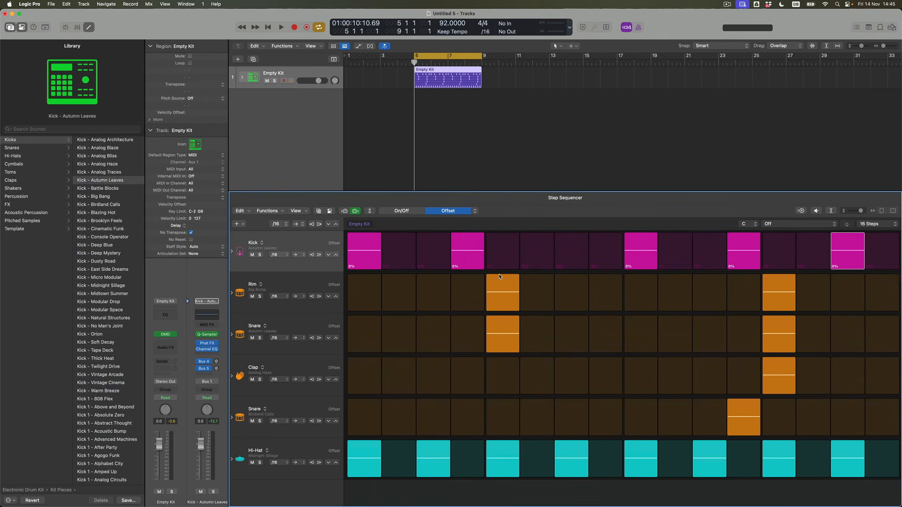
pyautogui.moveTo(433, 462); pyautogui.dragTo(438, 450)
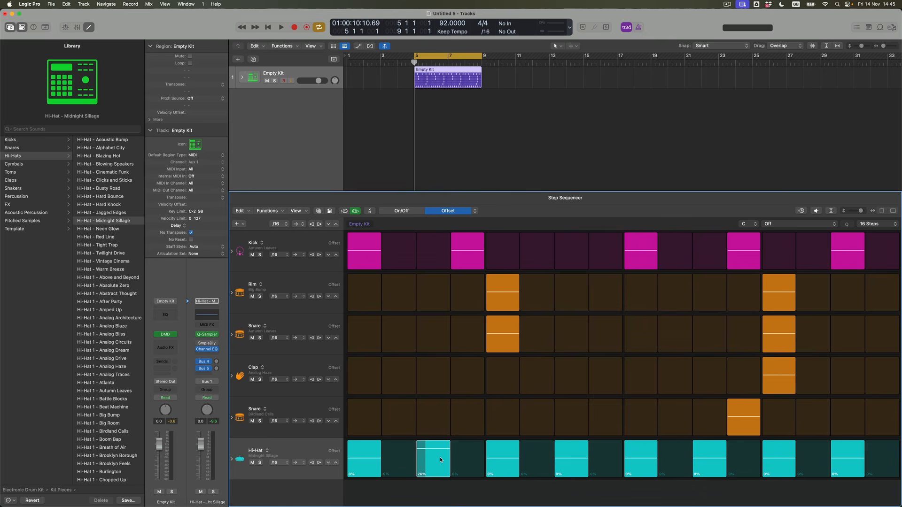
pyautogui.moveTo(440, 460)
pyautogui.mouseDown()
pyautogui.moveTo(434, 464)
pyautogui.moveTo(428, 451)
pyautogui.mouseUp()
pyautogui.moveTo(509, 460); pyautogui.dragTo(510, 461)
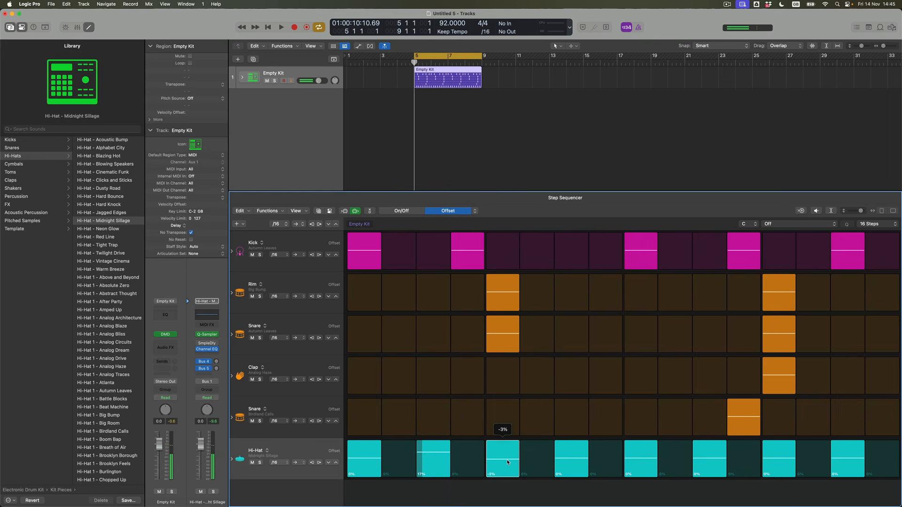
pyautogui.moveTo(572, 465); pyautogui.dragTo(575, 456)
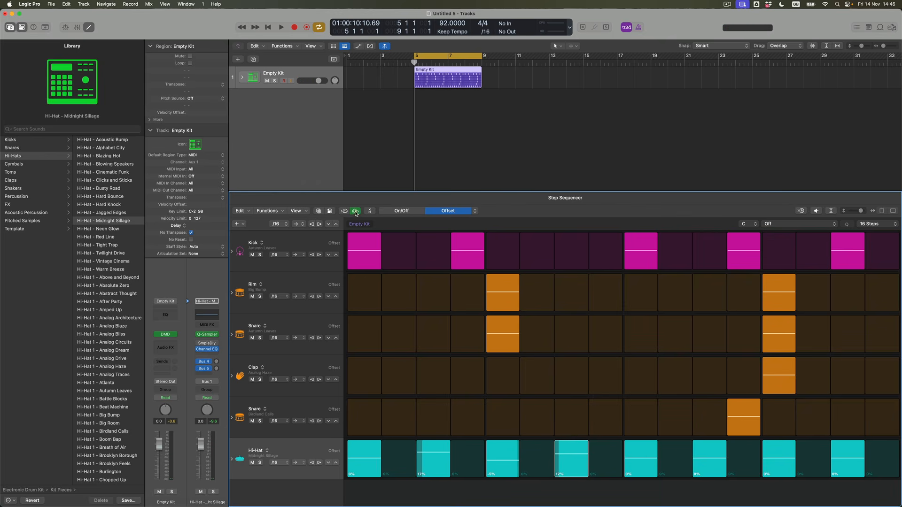
# Offset the hi-hat hits by -11% on step 9, 9% on step 11, 12% on step 13, and slightly early on step 15.
pyautogui.moveTo(655, 460)
pyautogui.mouseDown()
pyautogui.moveTo(646, 455)
pyautogui.moveTo(647, 466)
pyautogui.mouseUp()
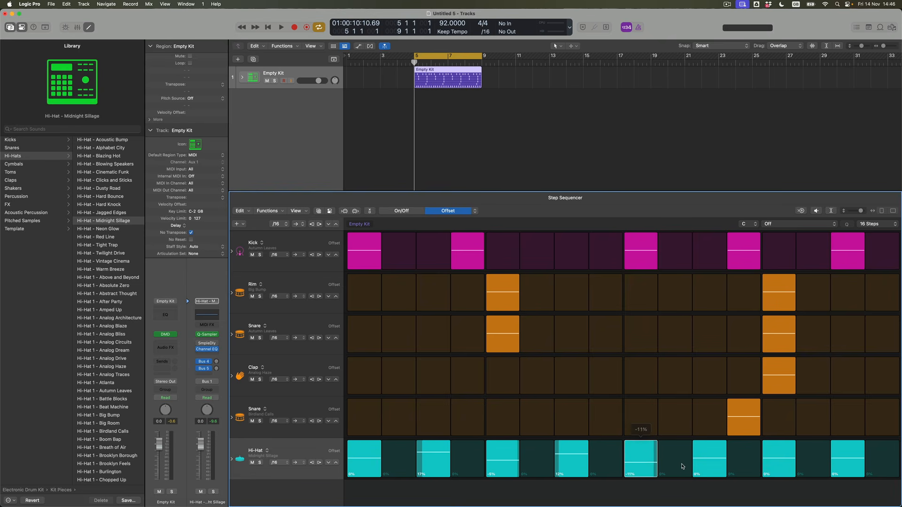
pyautogui.moveTo(708, 463); pyautogui.dragTo(709, 458)
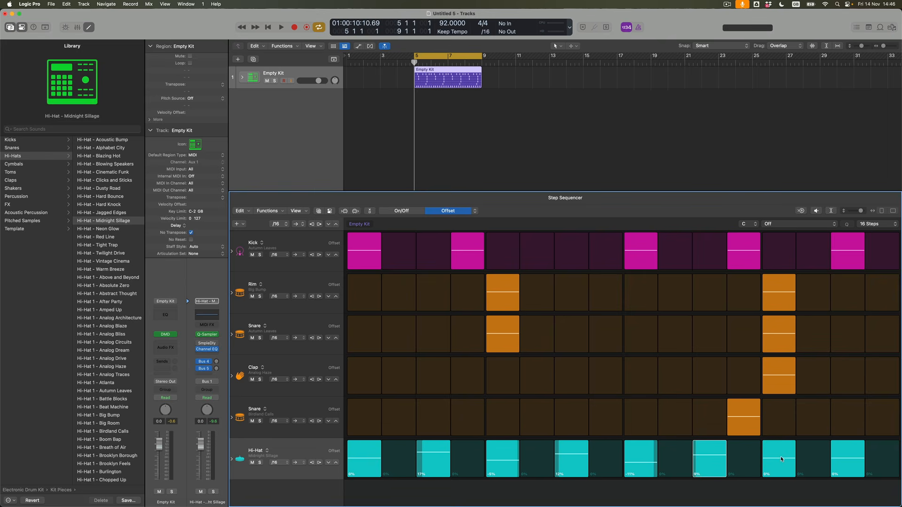
pyautogui.moveTo(781, 459); pyautogui.dragTo(781, 454)
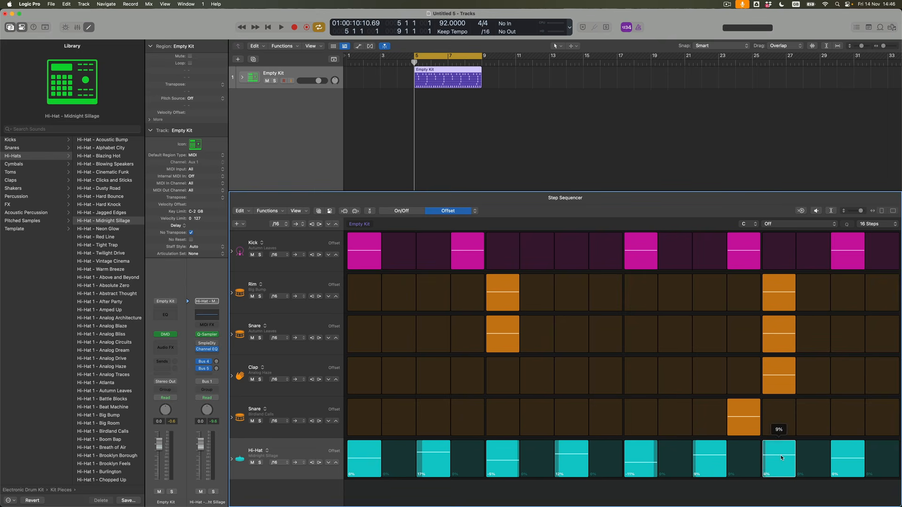
pyautogui.moveTo(843, 463); pyautogui.dragTo(841, 464)
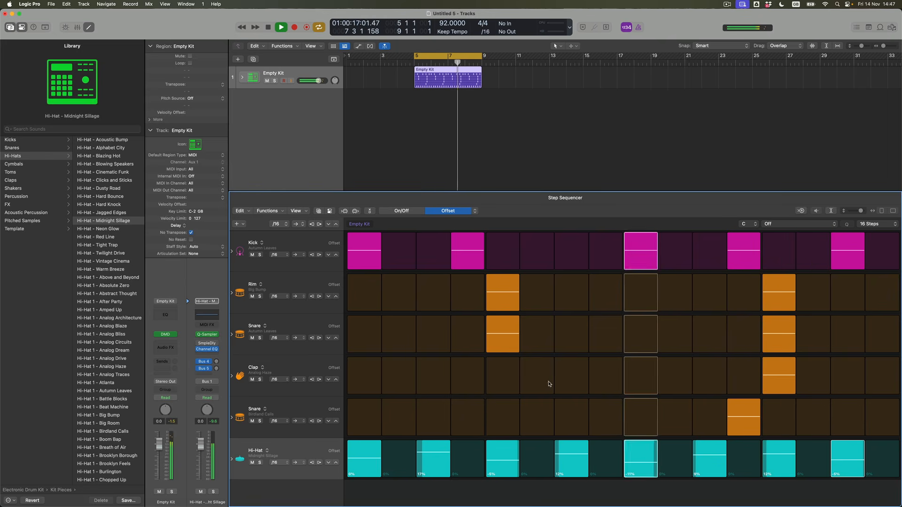
# Offset the kick by about 6% on step 4 and 7% on step 12, and shift the hi-hat on step 9 slightly late.
pyautogui.moveTo(472, 257); pyautogui.dragTo(473, 251)
pyautogui.moveTo(739, 258); pyautogui.dragTo(739, 251)
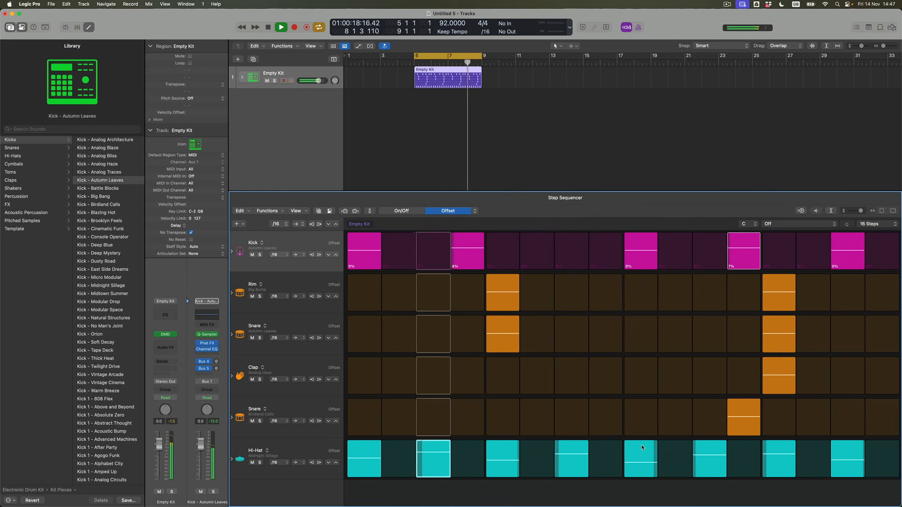
pyautogui.moveTo(635, 462)
pyautogui.mouseDown()
pyautogui.moveTo(633, 451)
pyautogui.moveTo(622, 457)
pyautogui.moveTo(637, 460)
pyautogui.mouseUp()
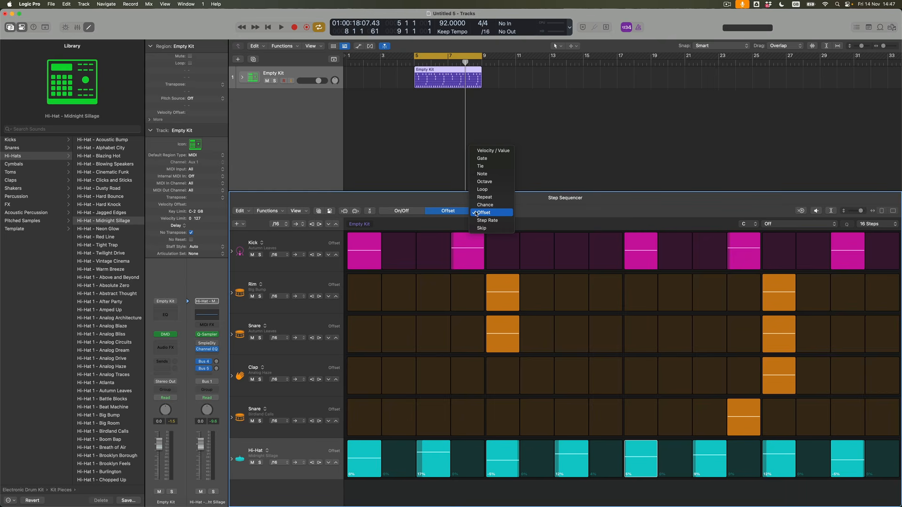
# Switch the step editing mode to Repeat, set the Birdland Calls snare on step 12 to 3 repeats, and play the pattern.
pyautogui.click(499, 199)
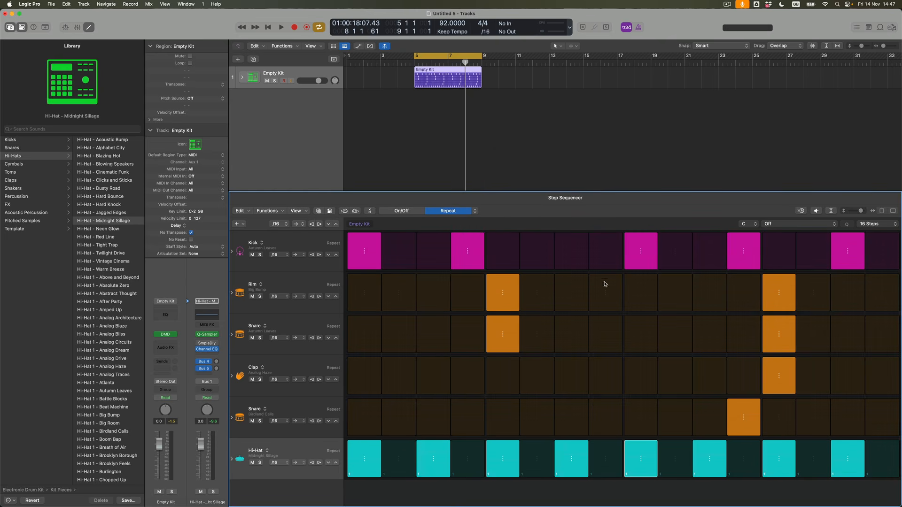
pyautogui.moveTo(746, 421); pyautogui.dragTo(746, 421)
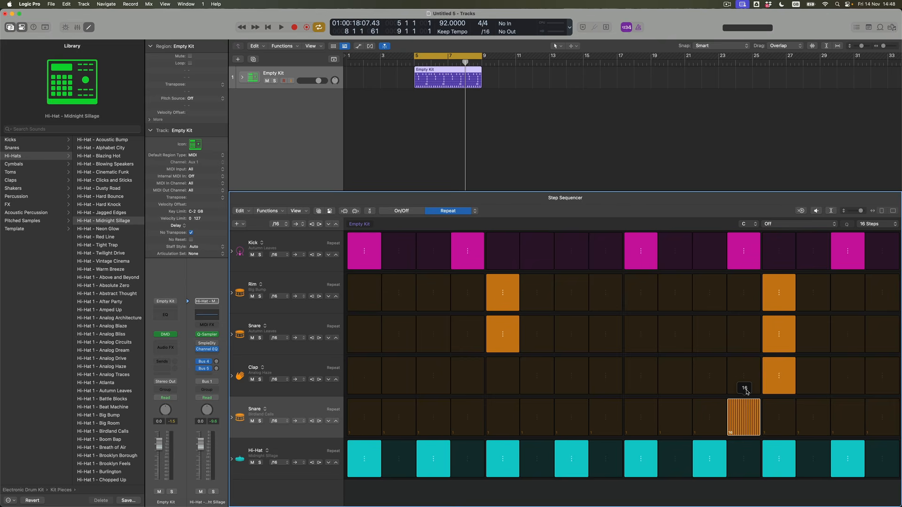
pyautogui.press('space')
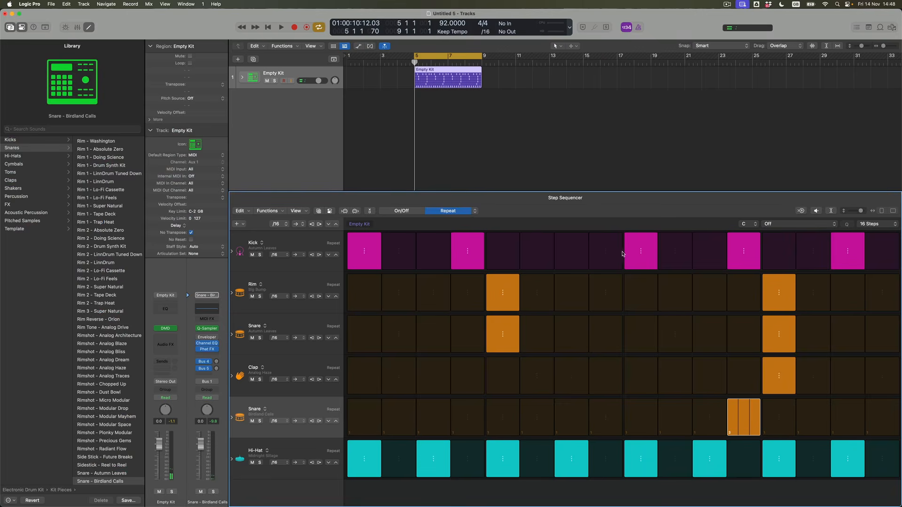
# Switch the step editing mode to Velocity / Value, set the Birdland Calls snare's velocity on step 12 to 62, and play the pattern.
pyautogui.click(475, 212)
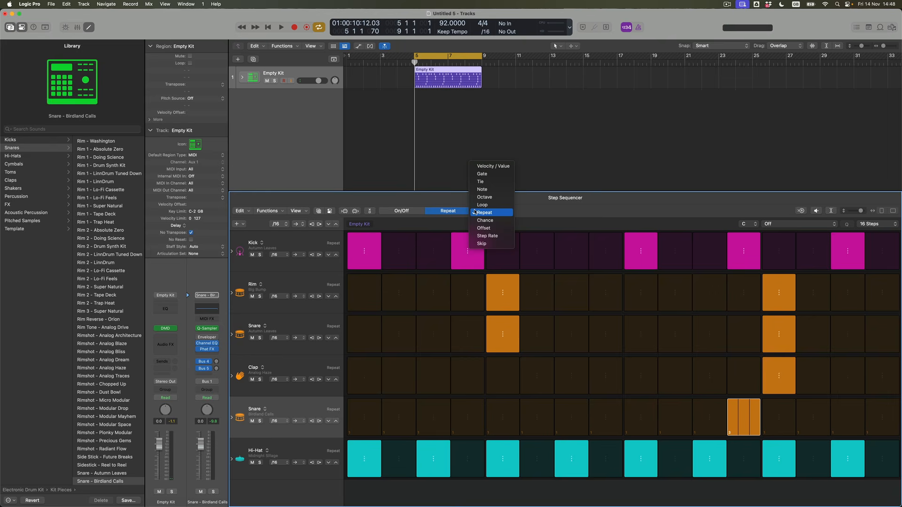
pyautogui.click(501, 166)
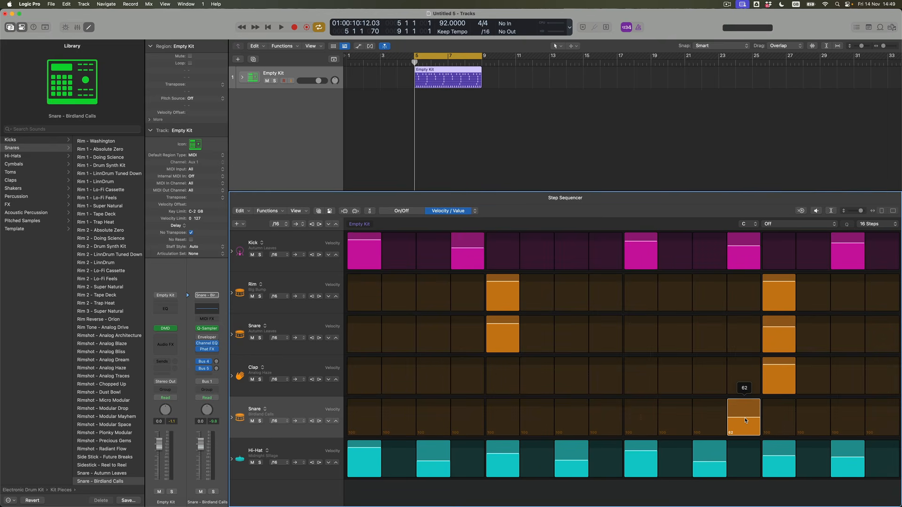
pyautogui.press('space')
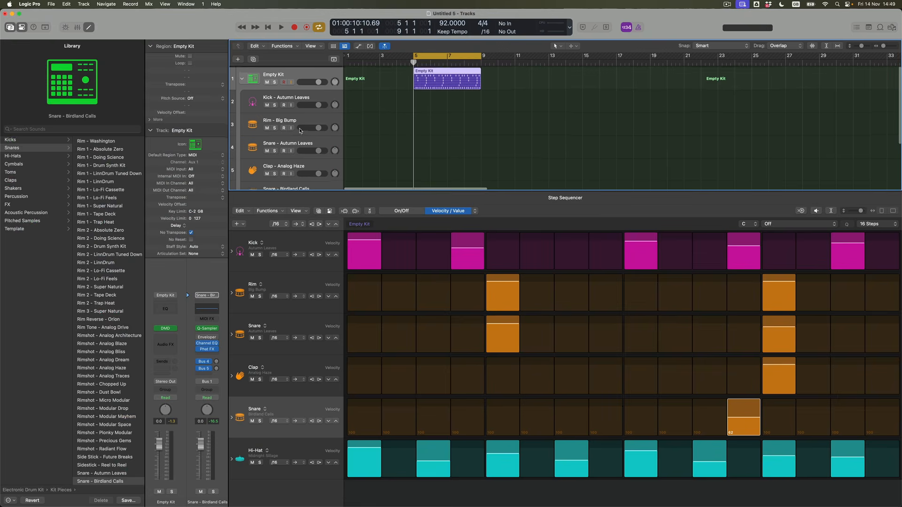
# Look through the individual drum tracks inside the Empty Kit track stack and collapse the stack.
pyautogui.scroll(-3, 301, 131)
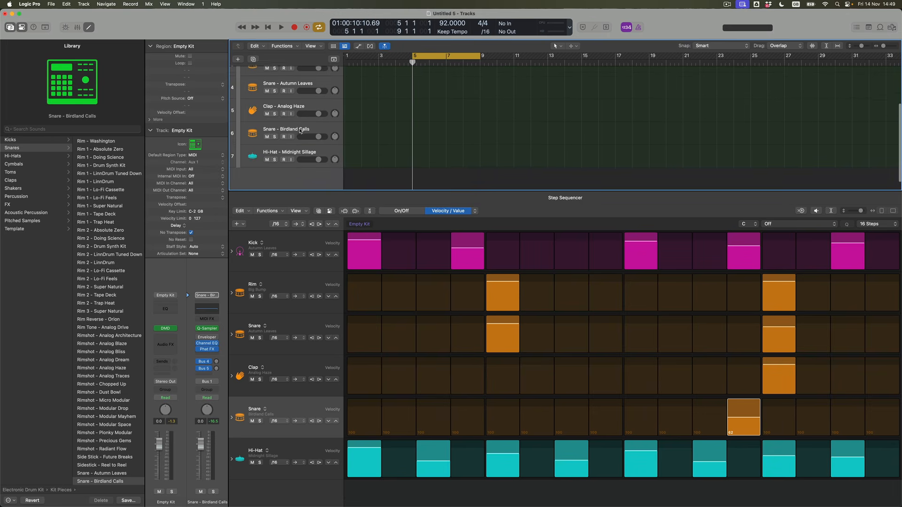
pyautogui.scroll(1, 284, 138)
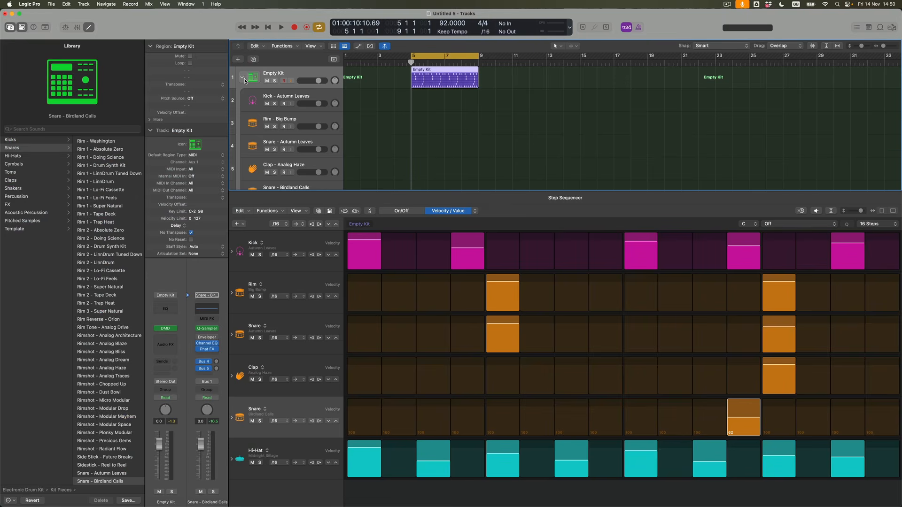
pyautogui.click(243, 78)
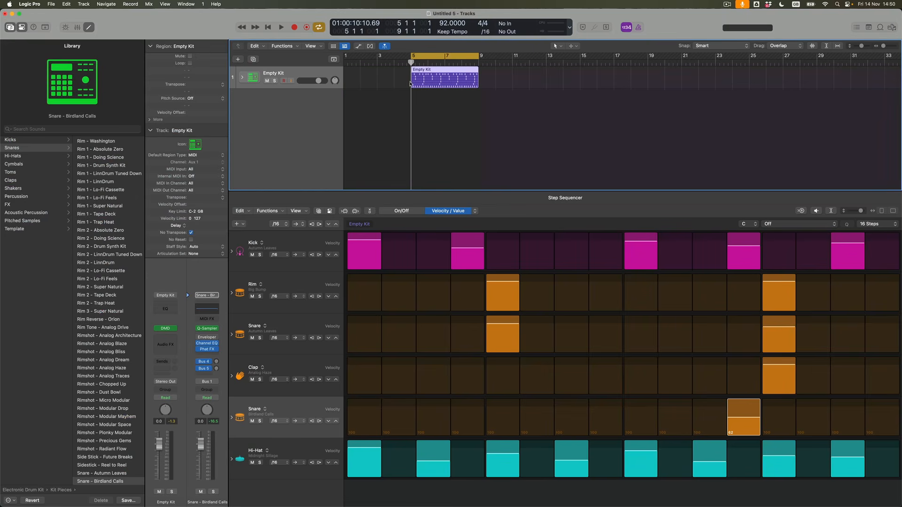
# Convert the Empty Kit pattern region to a MIDI region.
pyautogui.rightClick(449, 70)
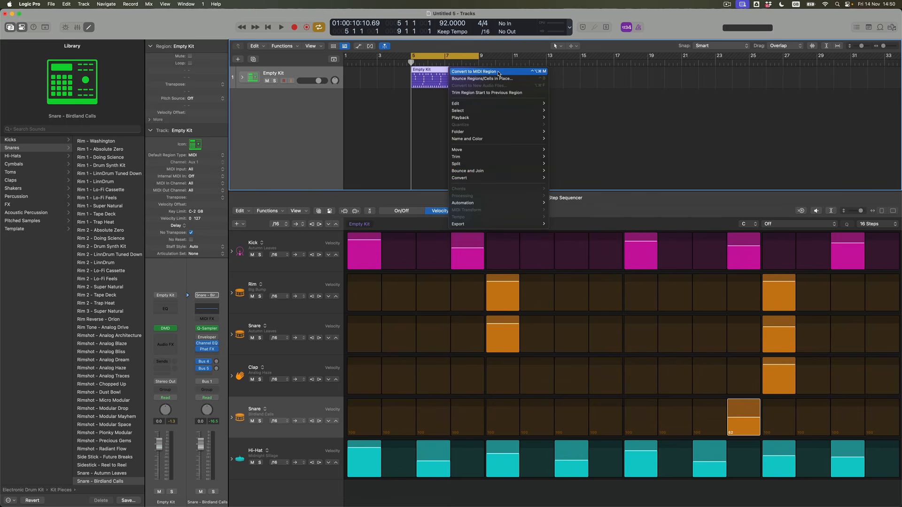
pyautogui.moveTo(486, 179)
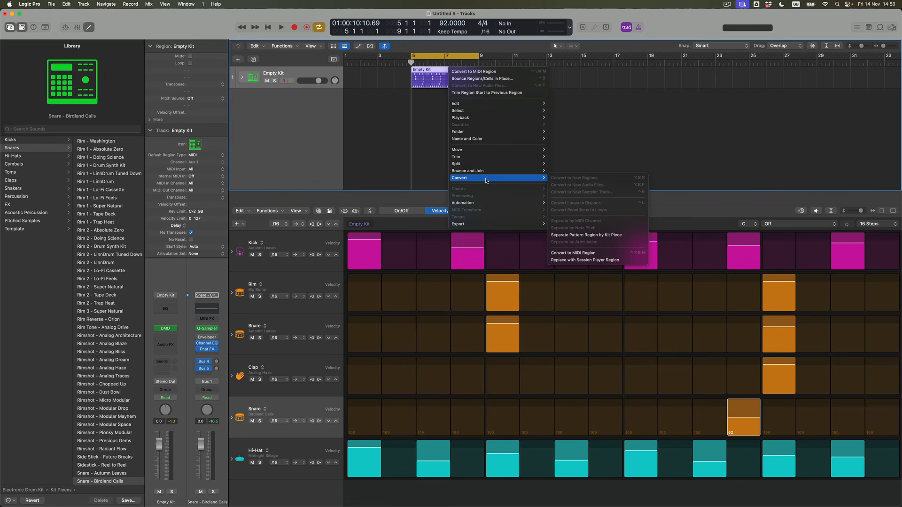
pyautogui.moveTo(524, 179)
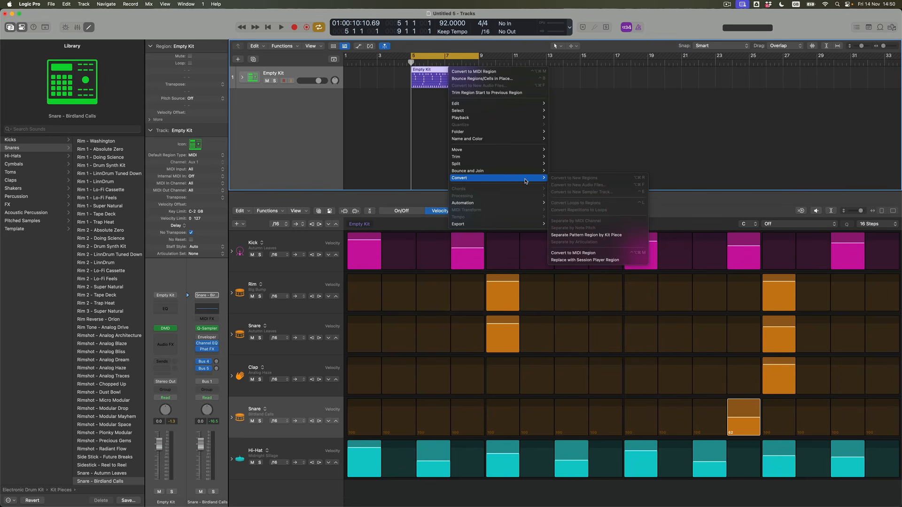
pyautogui.click(595, 256)
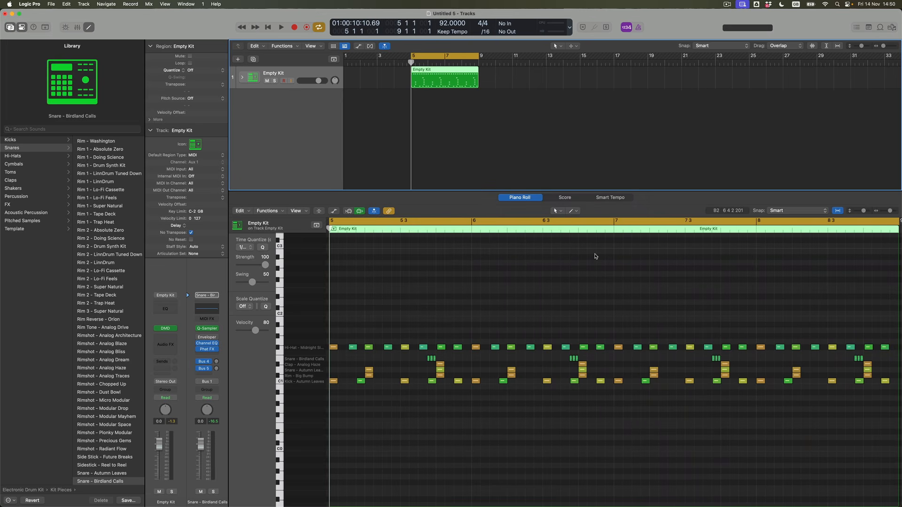
# Show the Note Velocity lane beneath the drum notes in the Piano Roll and enlarge the editor.
pyautogui.scroll(1, 480, 312)
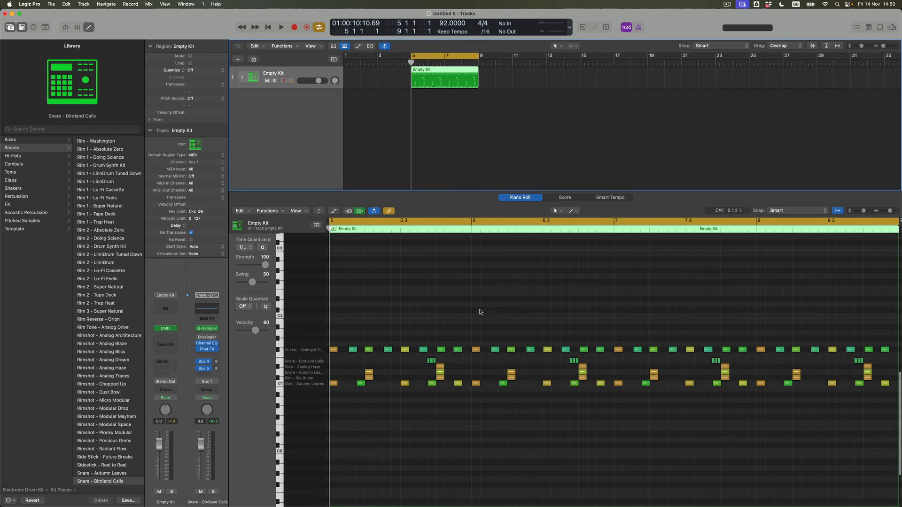
pyautogui.click(481, 312)
pyautogui.press('super+Down')
pyautogui.press('super+Down')
pyautogui.press('super+Right')
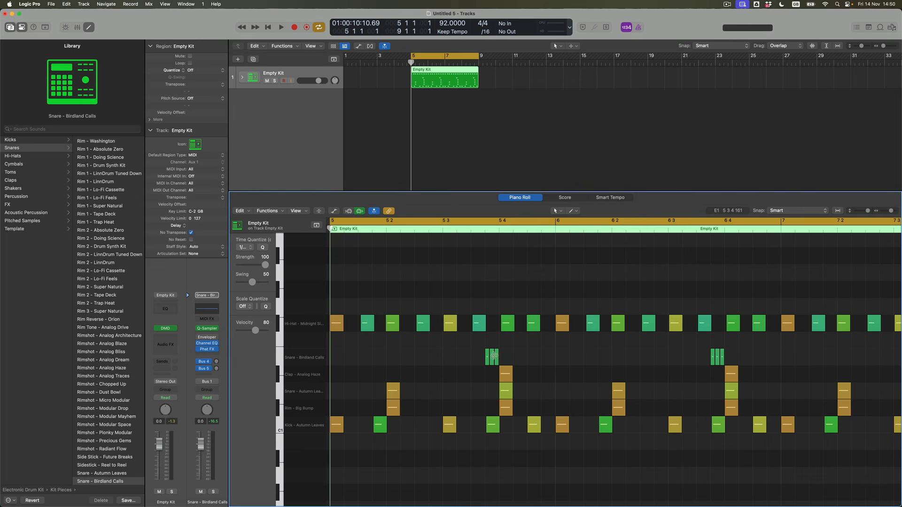
pyautogui.moveTo(493, 362)
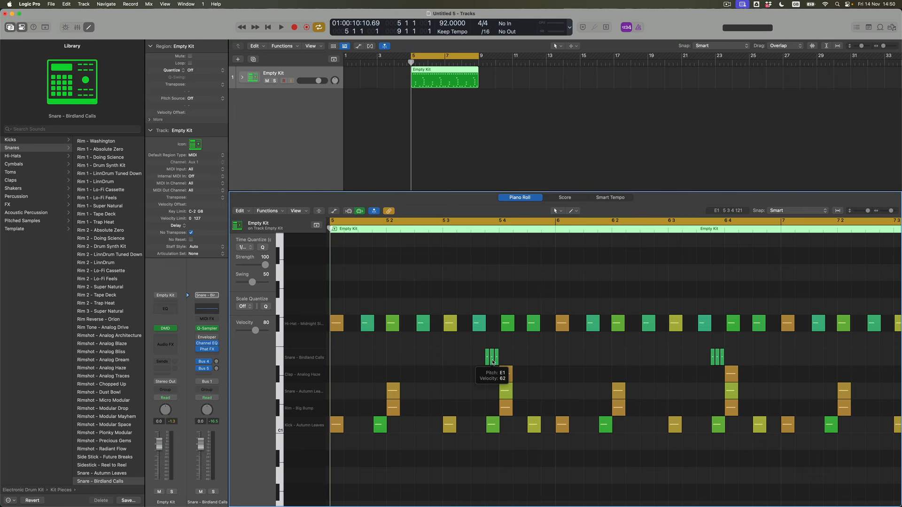
pyautogui.click(334, 212)
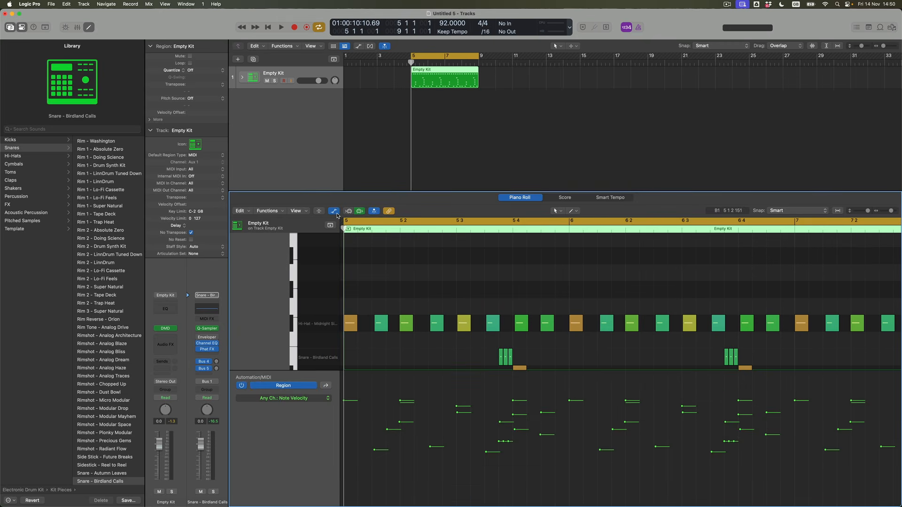
pyautogui.moveTo(483, 191); pyautogui.dragTo(482, 95)
pyautogui.scroll(-6, 527, 228)
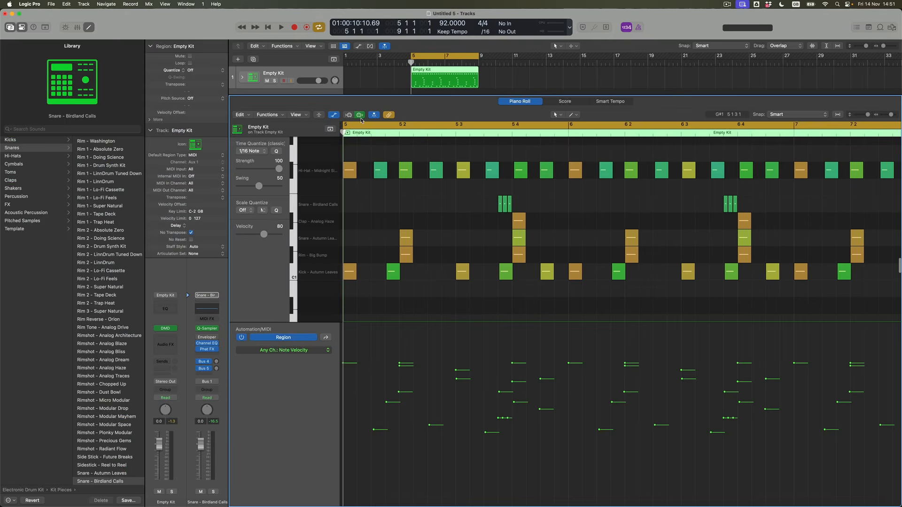
# Turn off MIDI Out and vary the individual hit velocities of the Birdland Calls snare rolls in bars 5 and 6.
pyautogui.click(360, 117)
pyautogui.moveTo(499, 420)
pyautogui.mouseDown()
pyautogui.moveTo(502, 432)
pyautogui.moveTo(509, 426)
pyautogui.mouseUp()
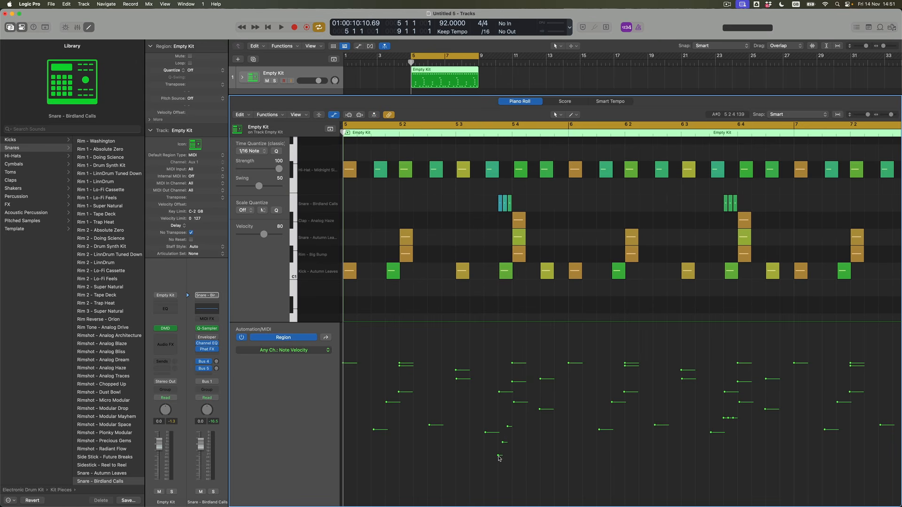
pyautogui.moveTo(499, 456)
pyautogui.mouseDown()
pyautogui.moveTo(498, 468)
pyautogui.moveTo(508, 421)
pyautogui.mouseUp()
pyautogui.moveTo(725, 418)
pyautogui.mouseDown()
pyautogui.moveTo(730, 445)
pyautogui.moveTo(735, 434)
pyautogui.moveTo(729, 460)
pyautogui.mouseUp()
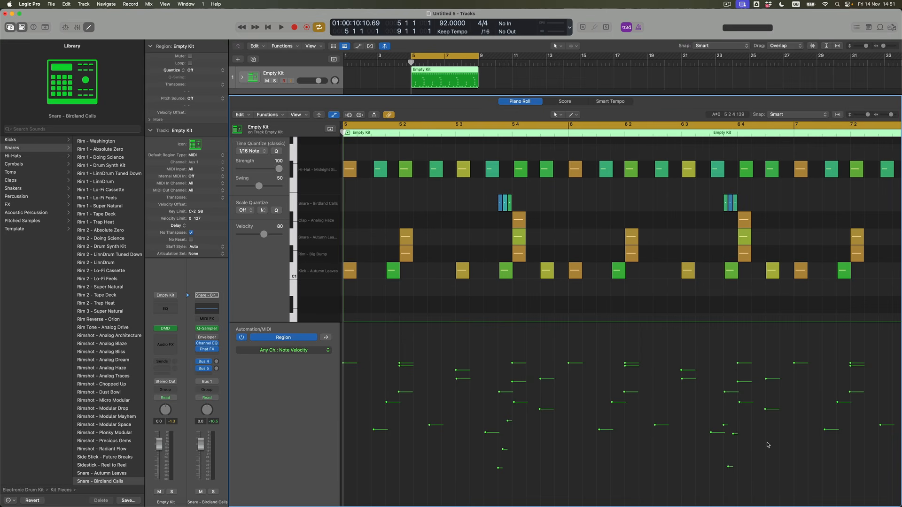
# Vary the velocities of the bar 7 Birdland Calls snare roll, setting the middle hit to 36 and slightly lowering the last.
pyautogui.hscroll(5, 761, 423)
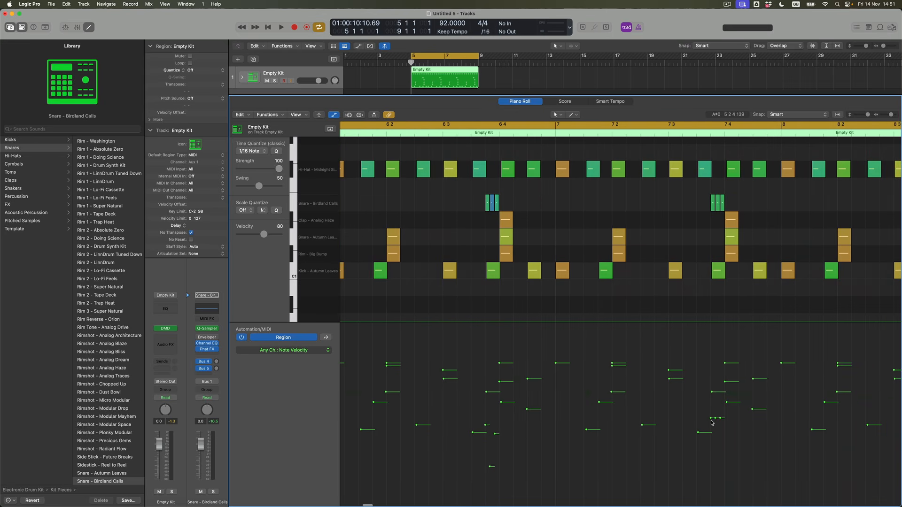
pyautogui.moveTo(710, 418)
pyautogui.mouseDown()
pyautogui.moveTo(710, 410)
pyautogui.moveTo(717, 455)
pyautogui.mouseUp()
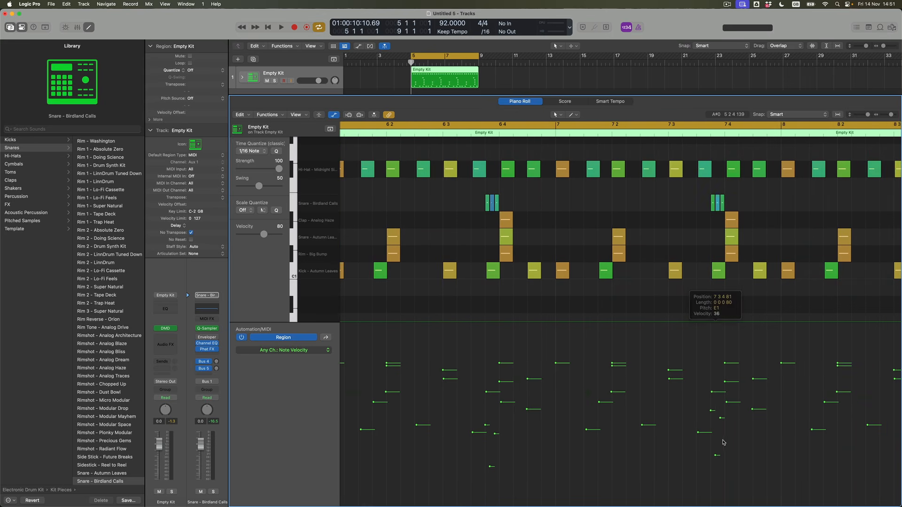
pyautogui.moveTo(722, 417); pyautogui.dragTo(721, 428)
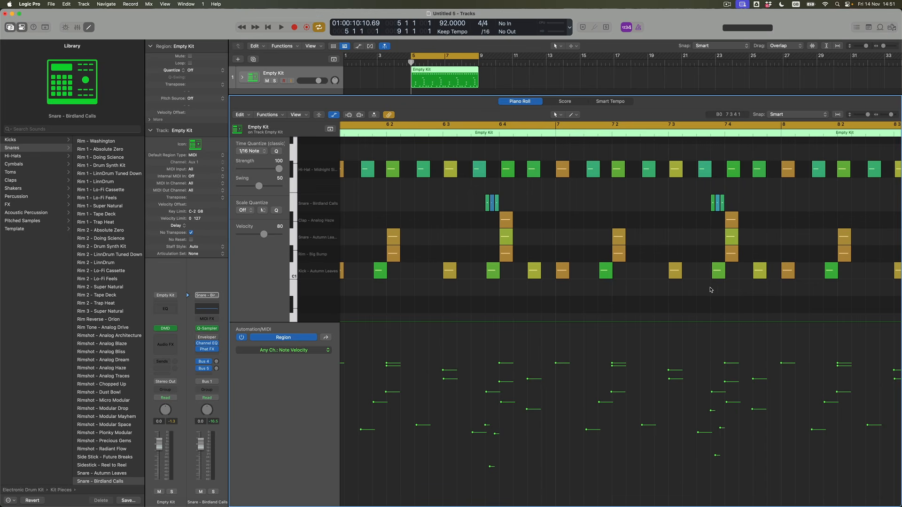
# Shift the Big Bump rim slightly early and the Autumn Leaves snare slightly late on beat 2 of bar 7.
pyautogui.press('super+Right')
pyautogui.press('super+Right')
pyautogui.press('super+Right')
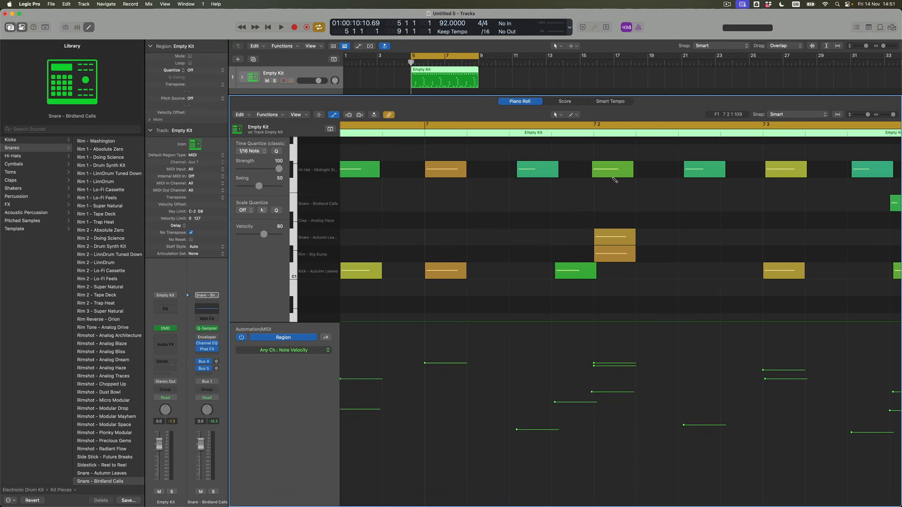
pyautogui.rightClick(614, 234)
pyautogui.click(608, 225)
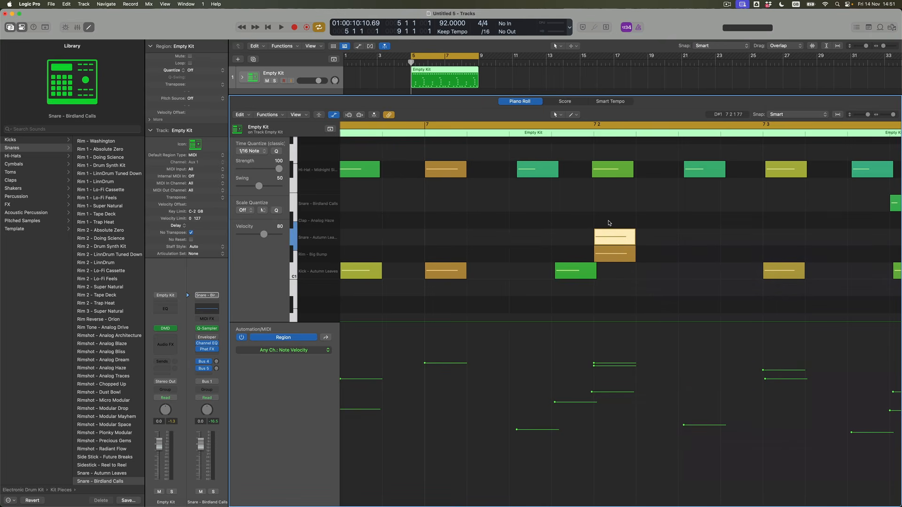
pyautogui.moveTo(609, 234)
pyautogui.mouseDown()
pyautogui.moveTo(605, 253)
pyautogui.moveTo(618, 236)
pyautogui.mouseUp()
pyautogui.rightClick(610, 240)
pyautogui.click(601, 218)
pyautogui.click(618, 224)
pyautogui.click(618, 236)
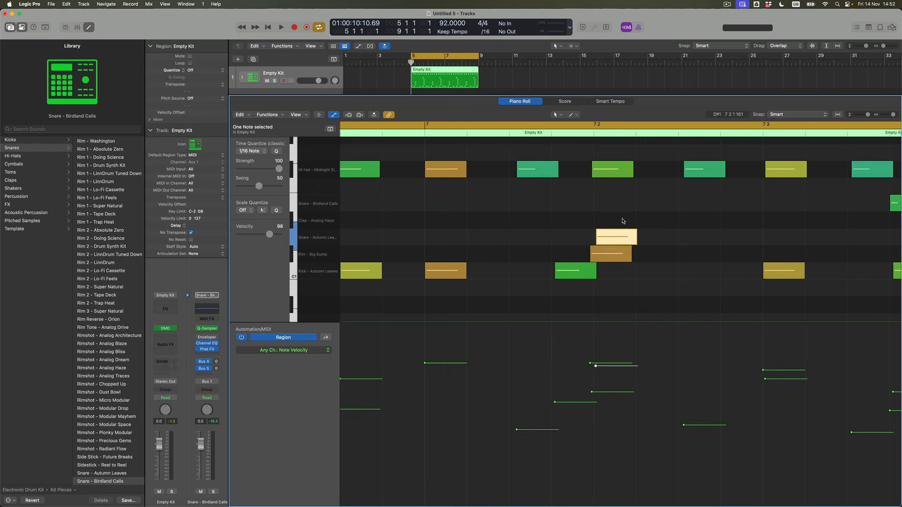
# Fine-tune the Autumn Leaves snare's timing on beat 2 of bar 7 to position 7 2 1 11.
pyautogui.click(623, 221)
pyautogui.rightClick(618, 236)
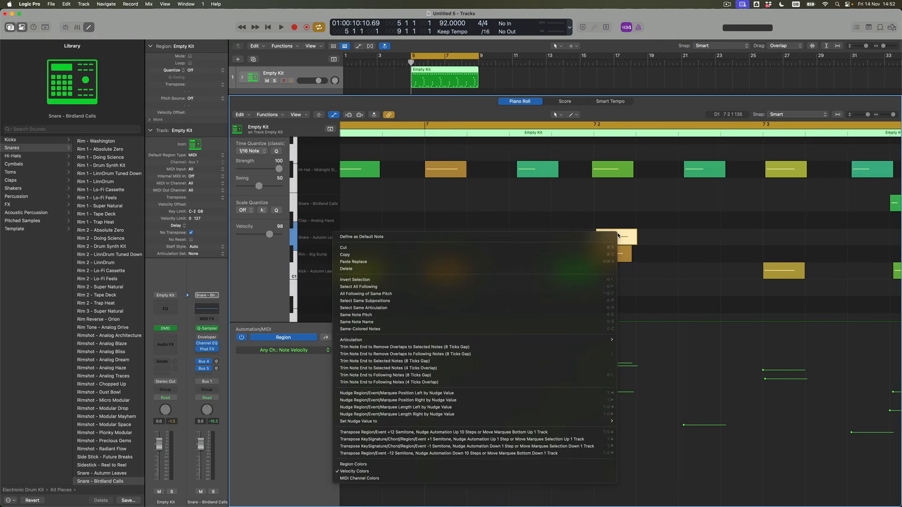
pyautogui.click(619, 220)
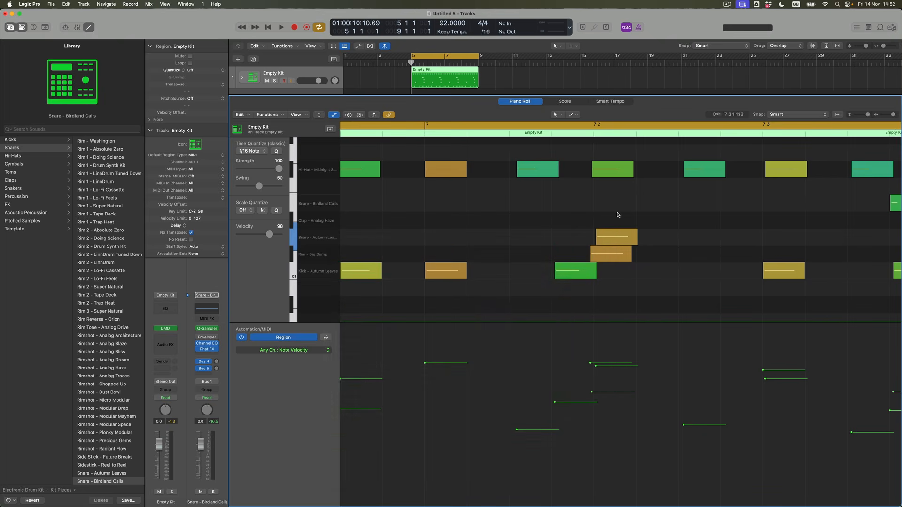
pyautogui.moveTo(614, 235); pyautogui.dragTo(615, 236)
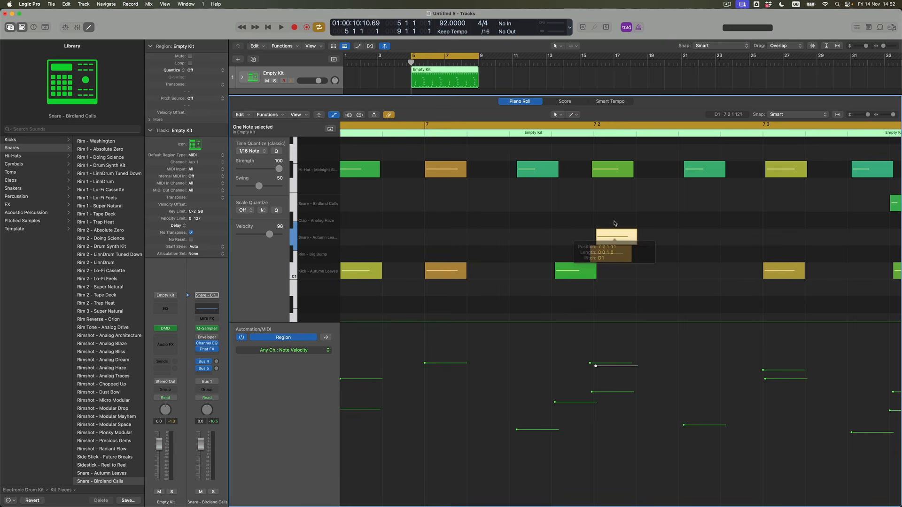
pyautogui.moveTo(607, 173)
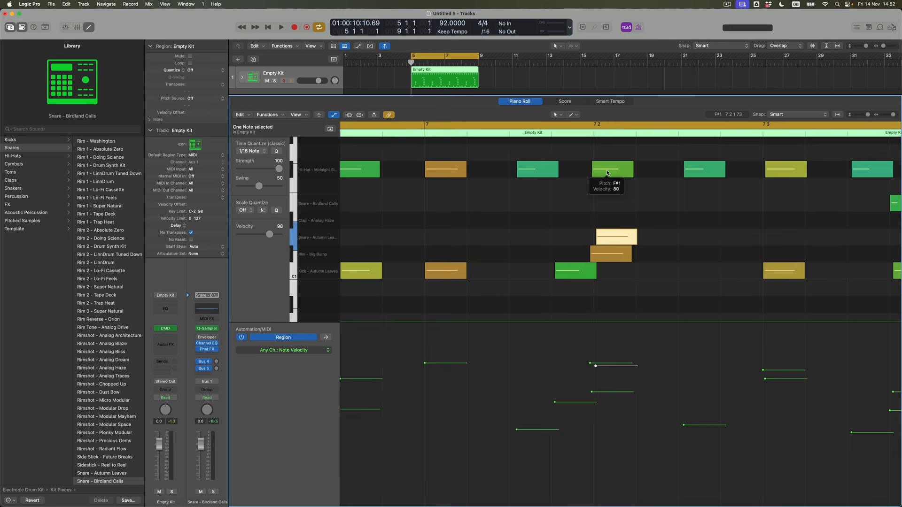
pyautogui.click(676, 233)
# Vary the velocities of the bar 8 Birdland Calls snare roll, making the first hit very soft and the last 89, and play it back.
pyautogui.scroll(-5, 677, 232)
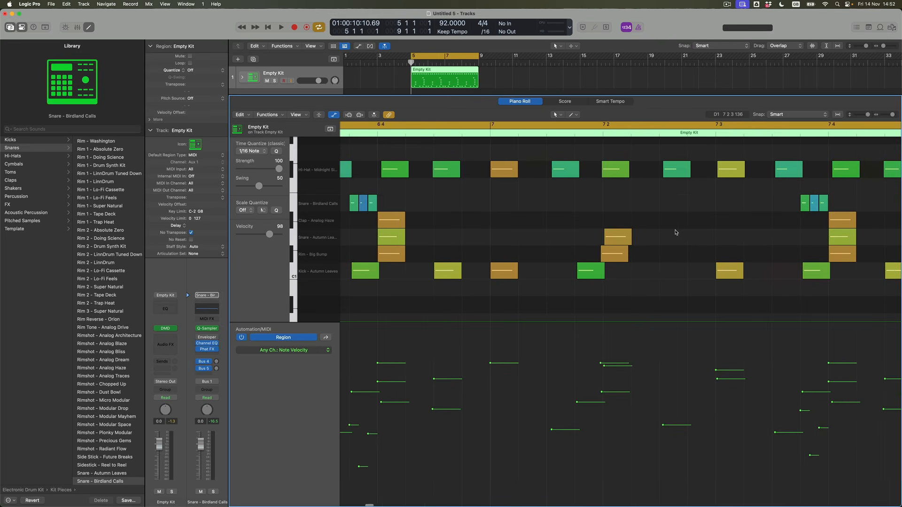
pyautogui.hscroll(10, 676, 232)
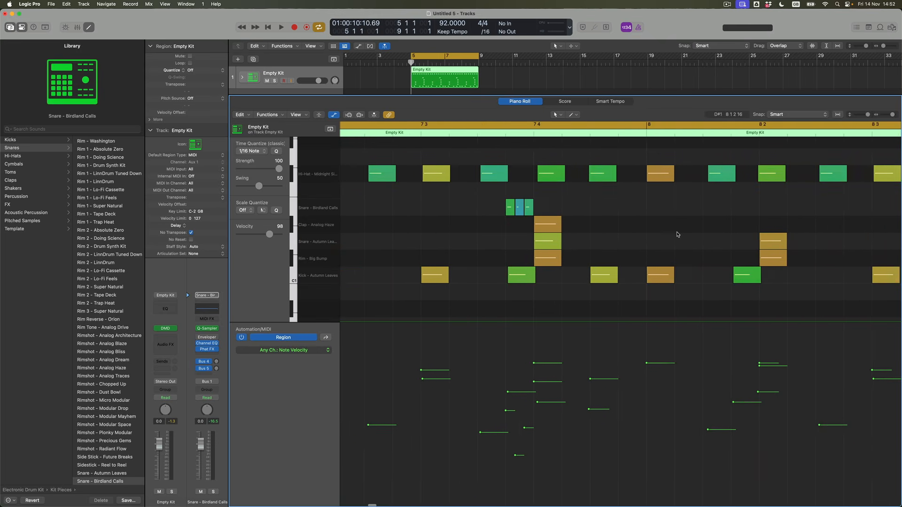
pyautogui.hscroll(-2, 641, 218)
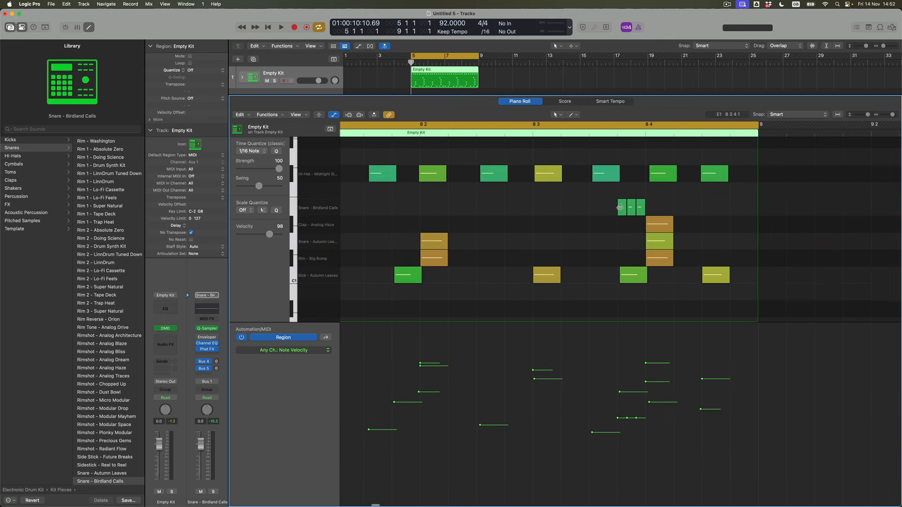
pyautogui.moveTo(617, 418); pyautogui.dragTo(617, 443)
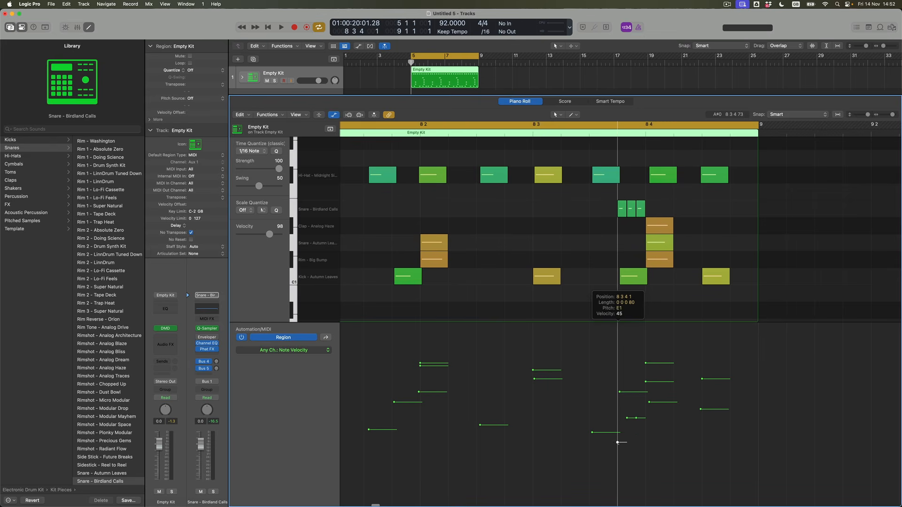
pyautogui.moveTo(618, 485); pyautogui.dragTo(617, 485)
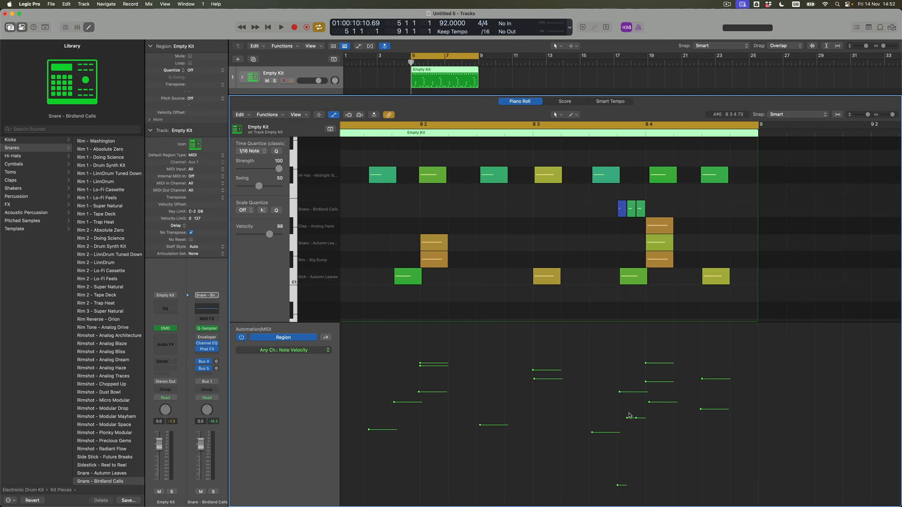
pyautogui.moveTo(628, 420)
pyautogui.mouseDown()
pyautogui.moveTo(628, 428)
pyautogui.moveTo(640, 380)
pyautogui.mouseUp()
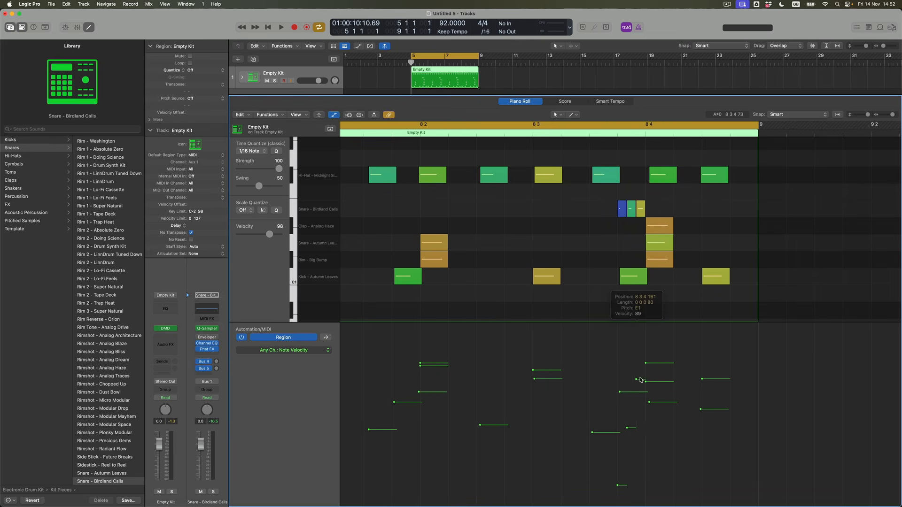
pyautogui.press('space')
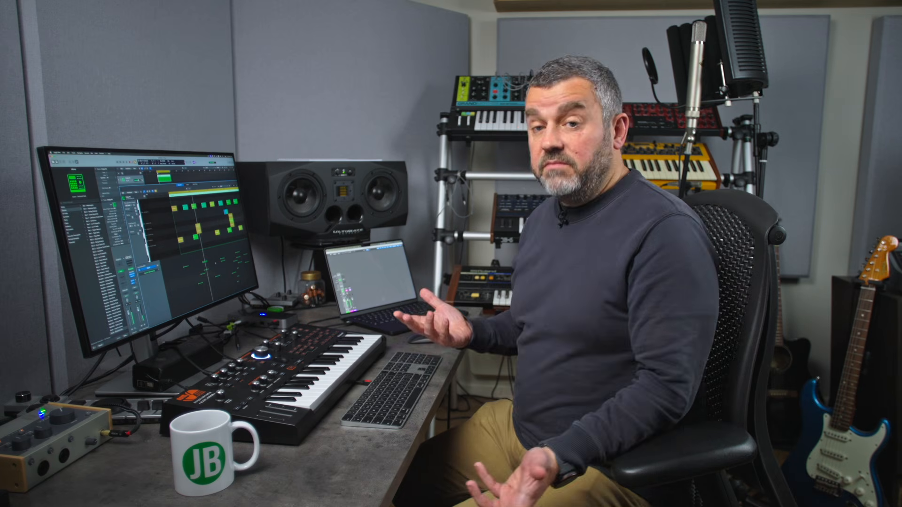
# Delete the final hi-hat and kick notes at the end of bar 8.
pyautogui.press('super+Left')
pyautogui.press('super+Left')
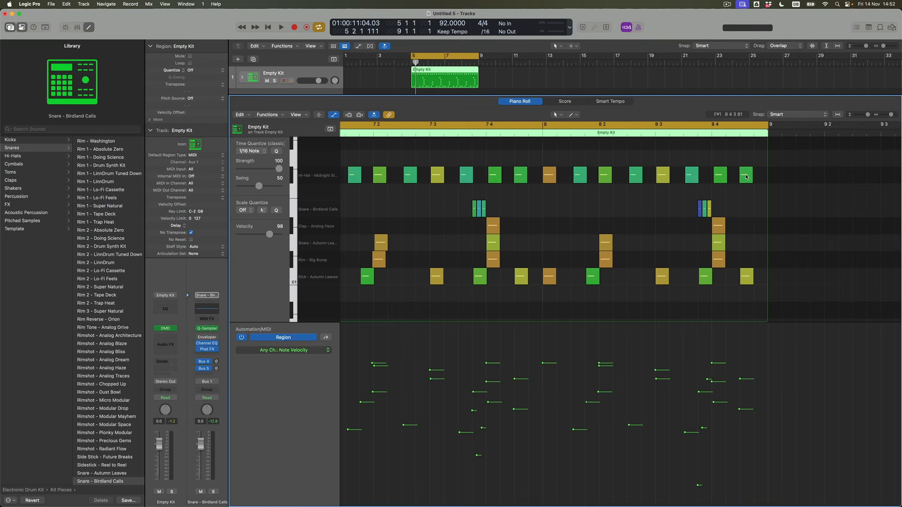
pyautogui.moveTo(747, 172)
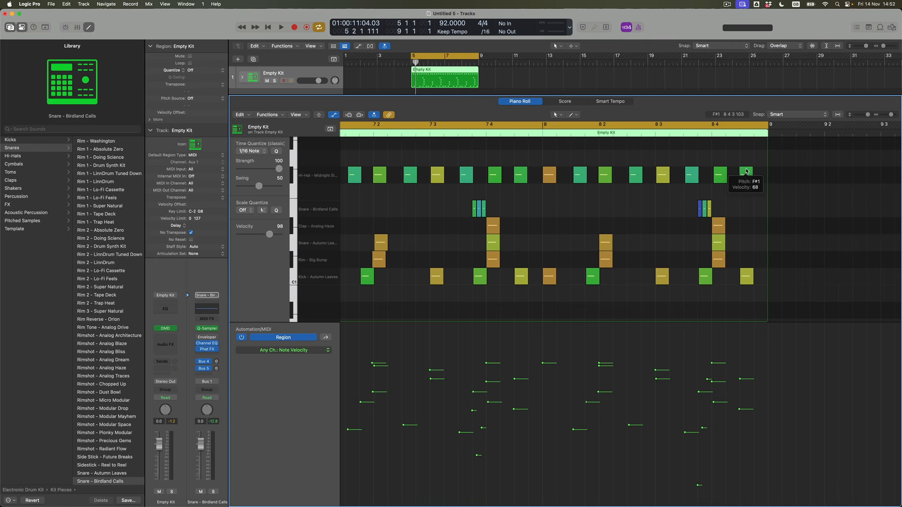
pyautogui.moveTo(747, 153); pyautogui.dragTo(754, 274)
pyautogui.press('Delete')
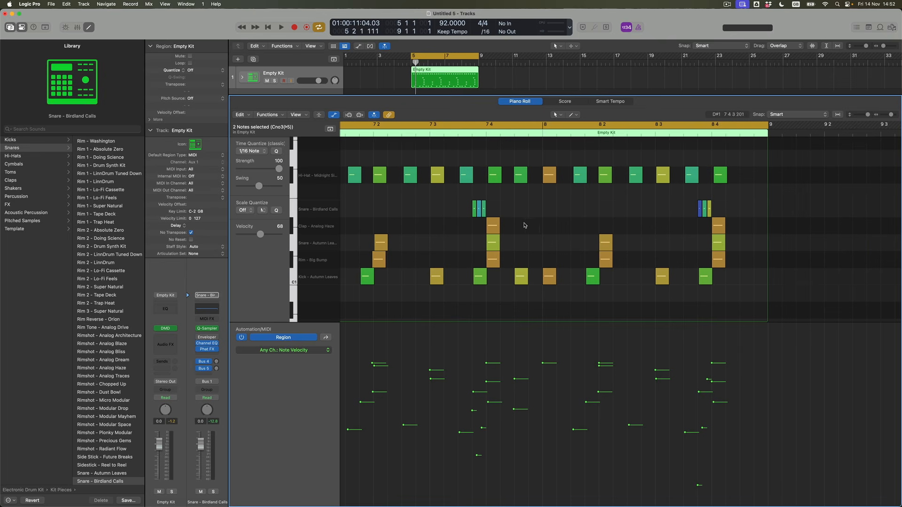
# Copy the beat 2 Autumn Leaves snare in bar 5 to 5 1 2 31, just before beat 3 and shortly after beat 3.
pyautogui.hscroll(-10, 528, 224)
pyautogui.hscroll(-5, 527, 224)
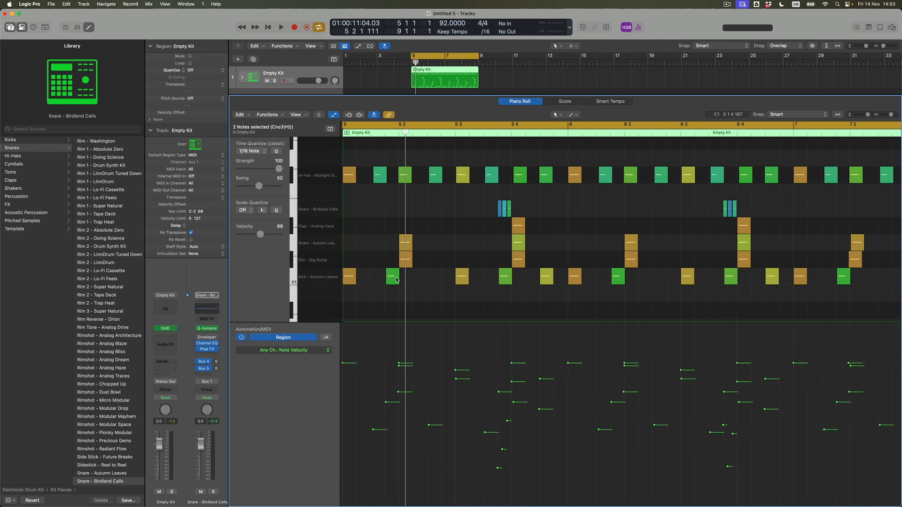
pyautogui.click(406, 243)
pyautogui.moveTo(406, 243); pyautogui.dragTo(480, 243)
pyautogui.click(408, 244)
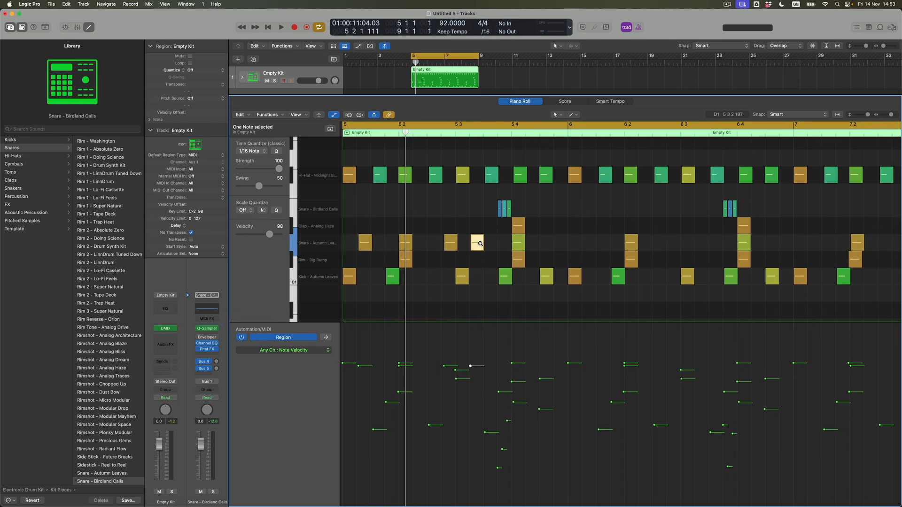
# Lower the three added Autumn Leaves snares in bar 5 to ghost-note velocities, with the second at 24 and third at 38, and audition the pattern.
pyautogui.click(367, 243)
pyautogui.moveTo(360, 367); pyautogui.dragTo(359, 404)
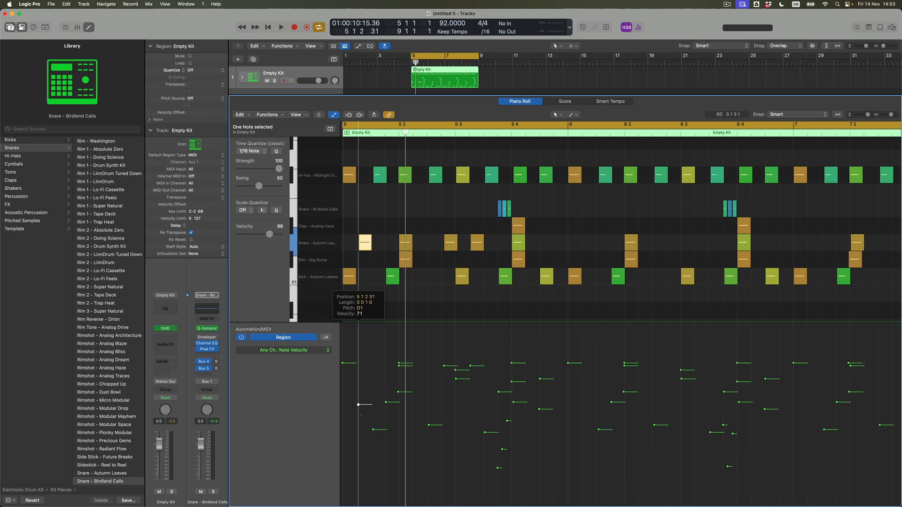
pyautogui.moveTo(358, 444); pyautogui.dragTo(358, 444)
pyautogui.click(450, 429)
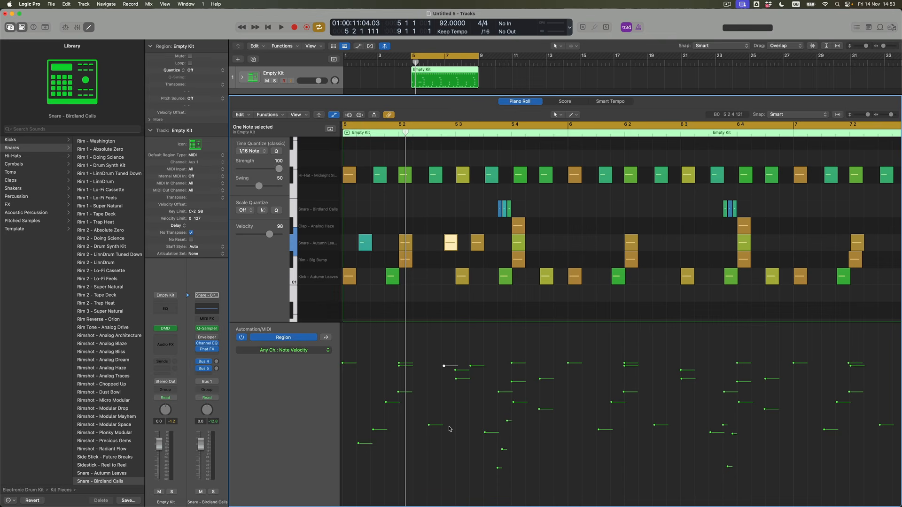
pyautogui.moveTo(444, 366); pyautogui.dragTo(444, 472)
pyautogui.click(483, 245)
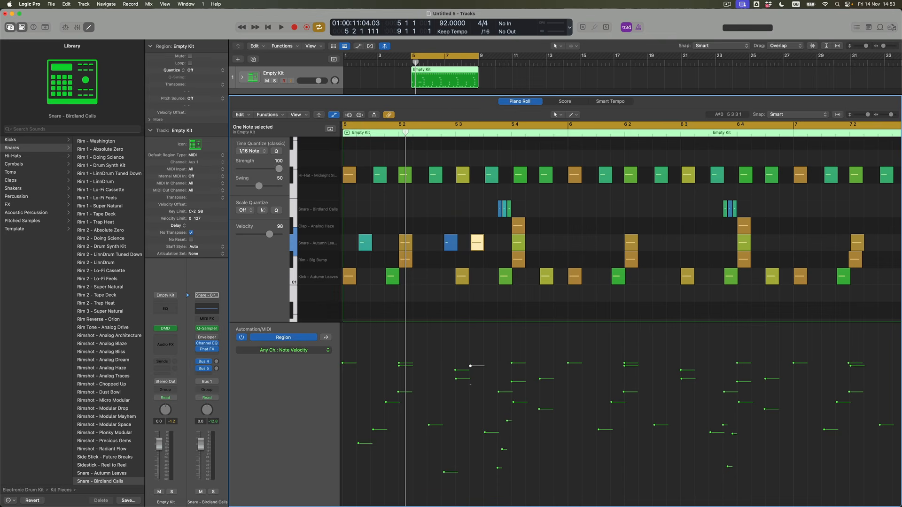
pyautogui.moveTo(471, 366); pyautogui.dragTo(470, 452)
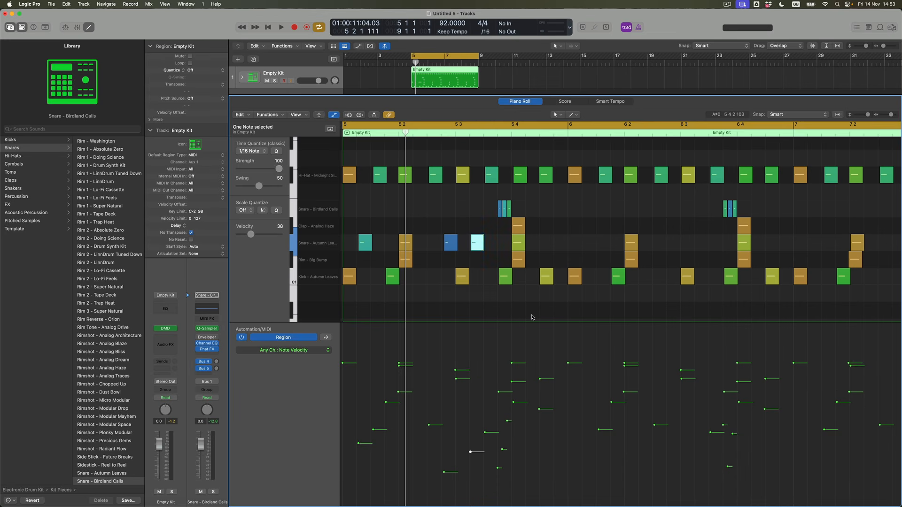
pyautogui.press('space')
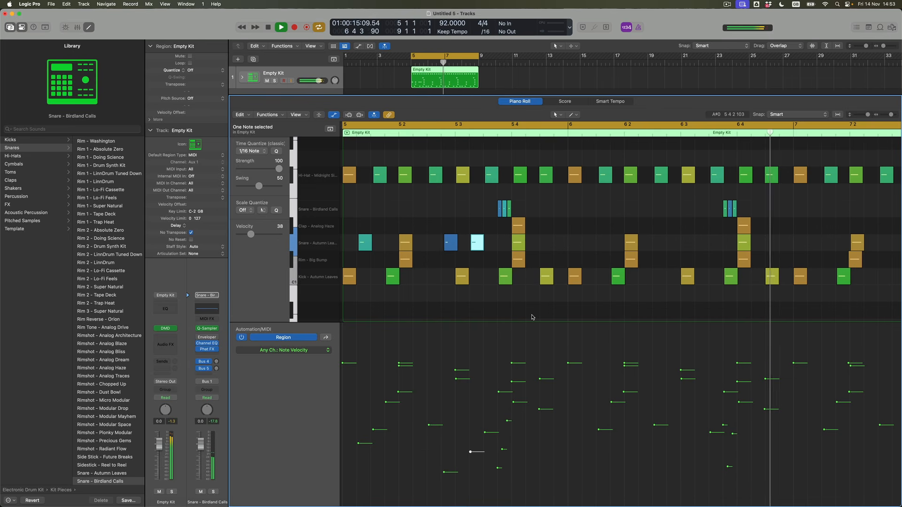
pyautogui.press('space')
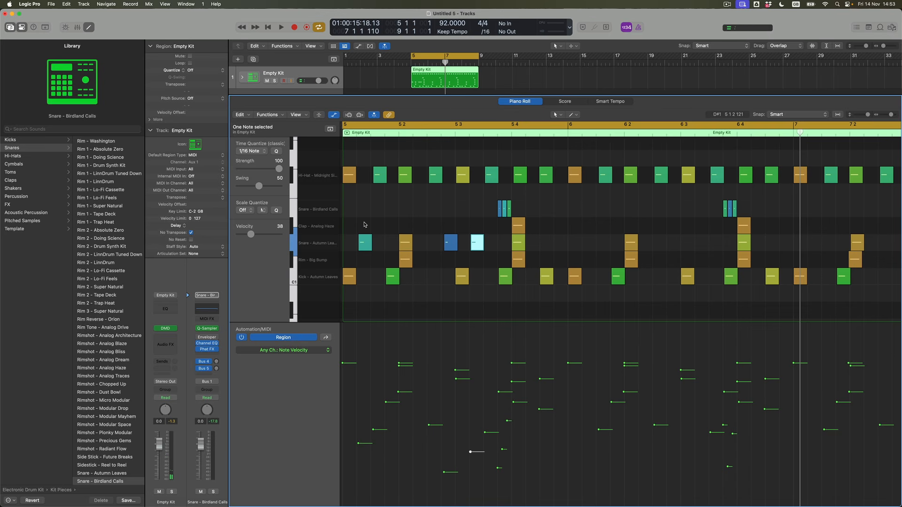
# Copy the three Autumn Leaves ghost snares from bar 5 to the same positions in bar 7 and raise the copies' velocities slightly, the softest to 31.
pyautogui.press('super+Left')
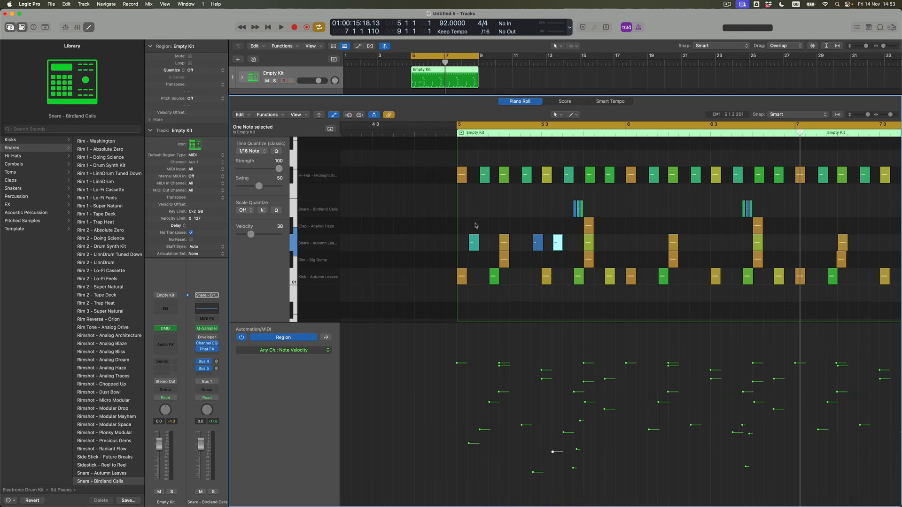
pyautogui.click(474, 240)
pyautogui.moveTo(533, 227); pyautogui.dragTo(557, 245)
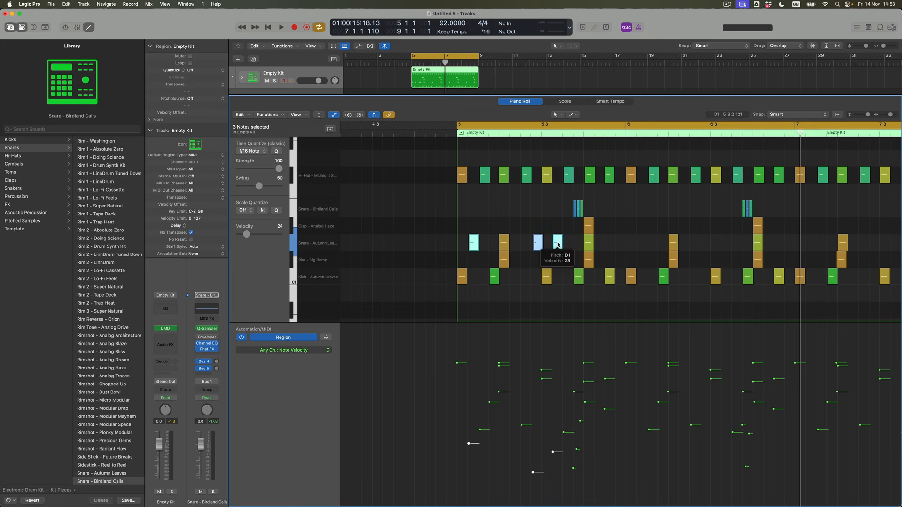
pyautogui.hscroll(5, 557, 244)
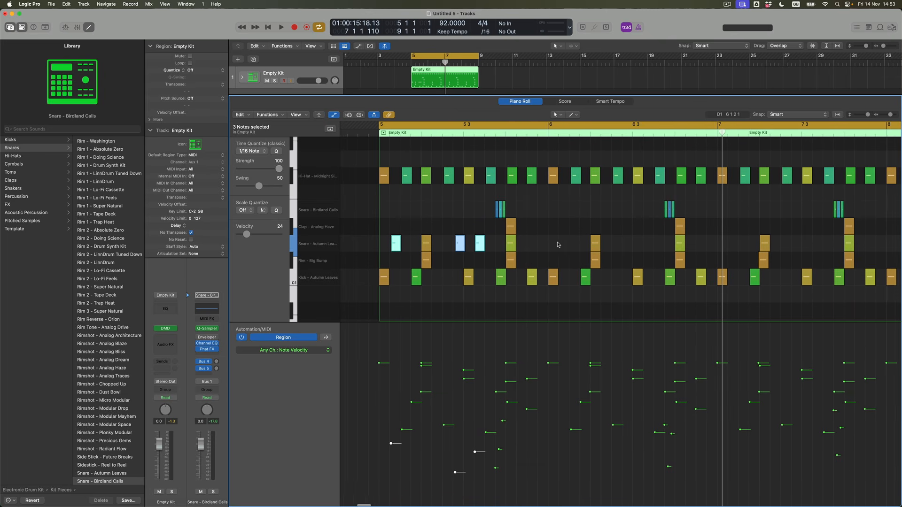
pyautogui.hscroll(1, 558, 244)
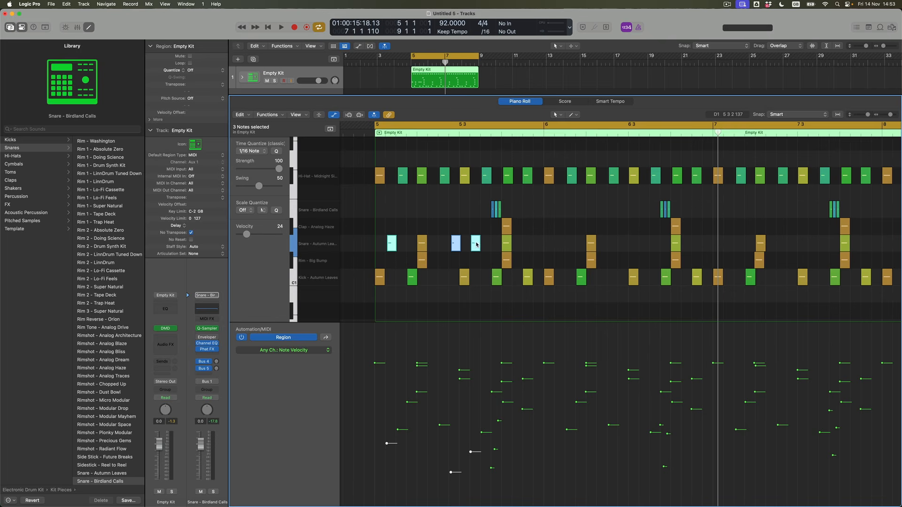
pyautogui.moveTo(477, 244); pyautogui.dragTo(814, 243)
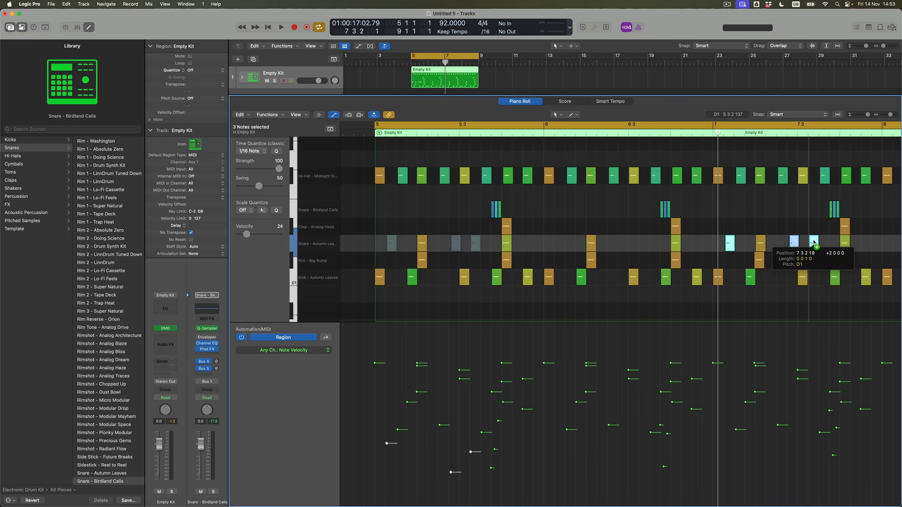
pyautogui.moveTo(814, 243); pyautogui.dragTo(815, 242)
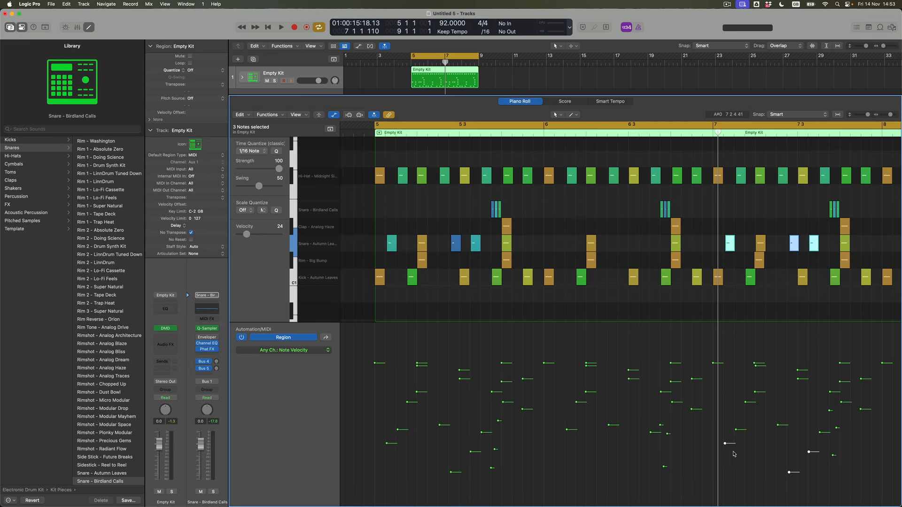
pyautogui.moveTo(726, 443); pyautogui.dragTo(726, 437)
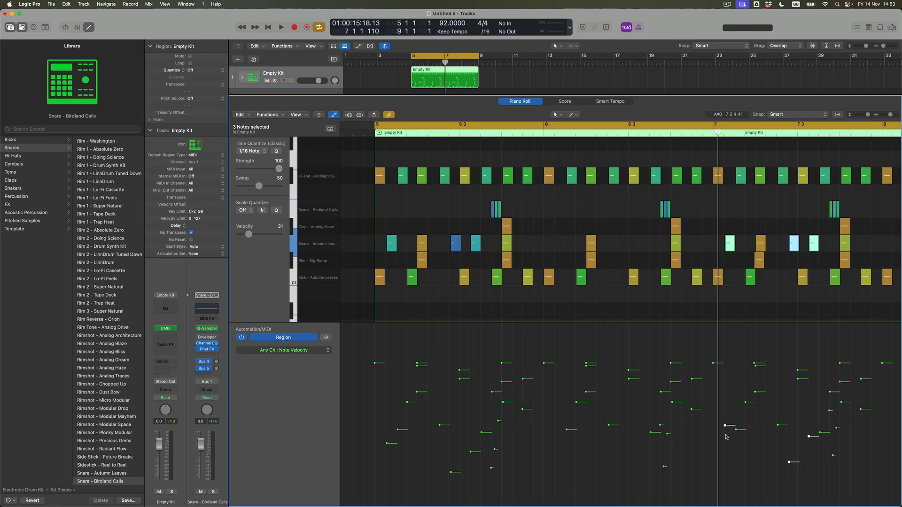